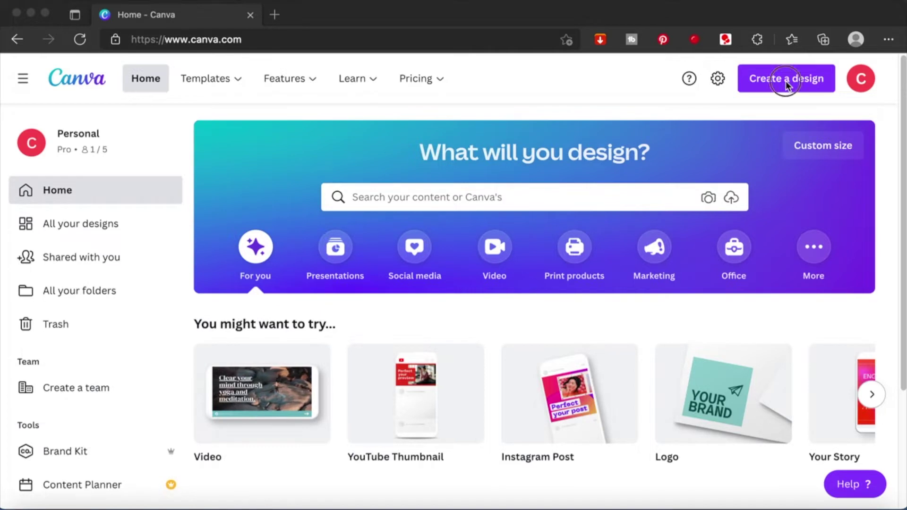
Step: Start a new blank custom-size design measuring 4000 × 4000 px
click(786, 85)
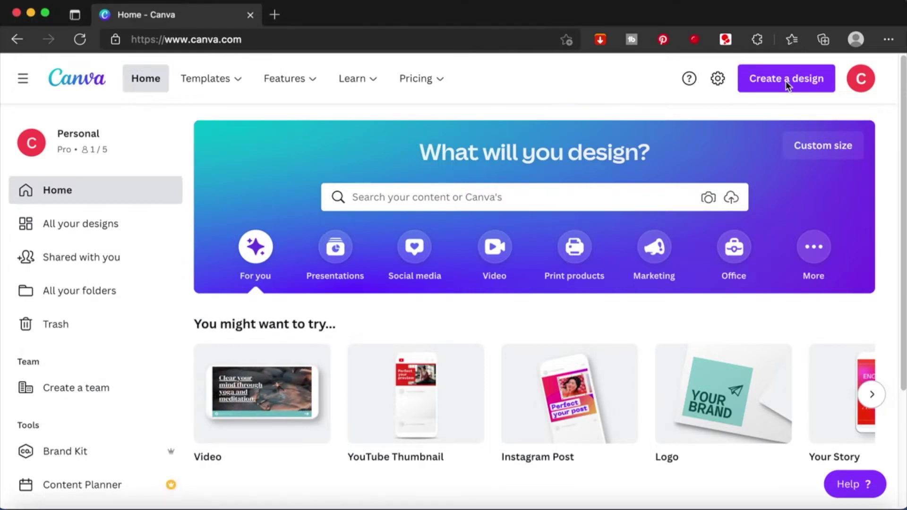
click(787, 85)
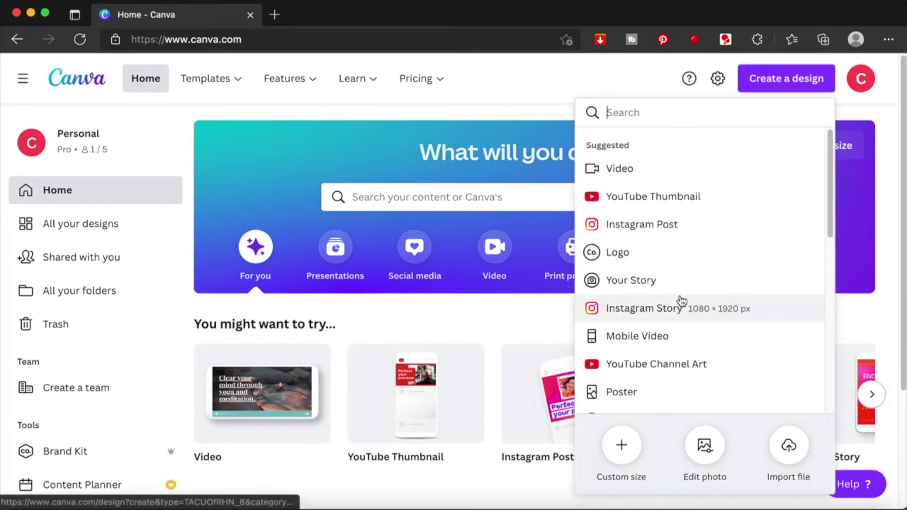
scroll(678, 370, down, 2)
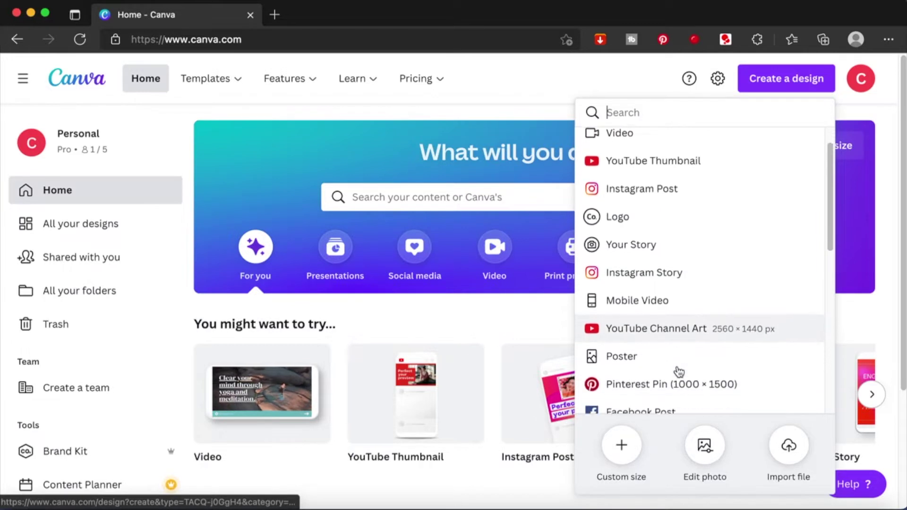
click(625, 444)
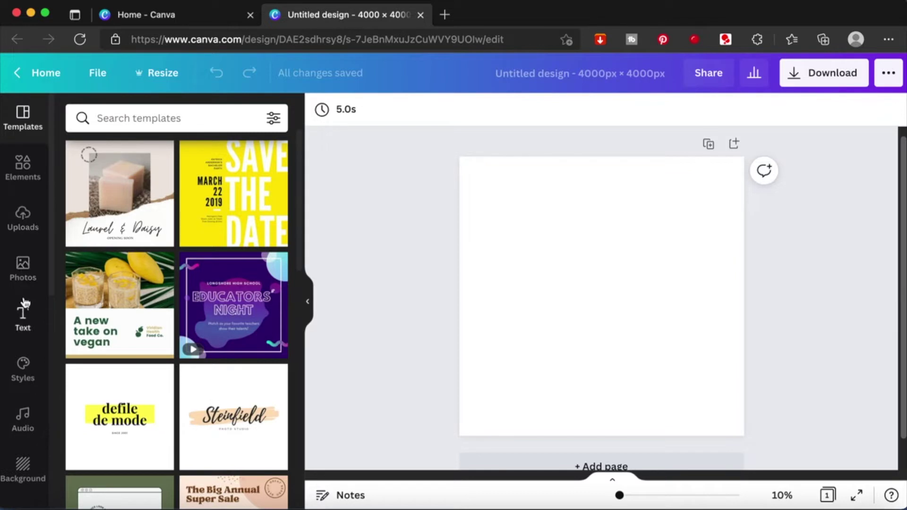
Step: Add a heading text box to the page reading 'Good Morning Sunshine'
click(24, 321)
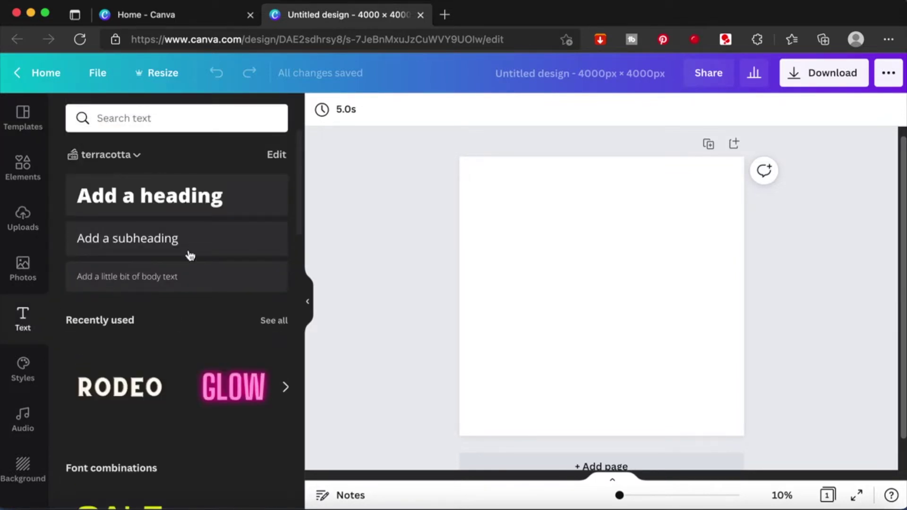
click(188, 190)
text(G)
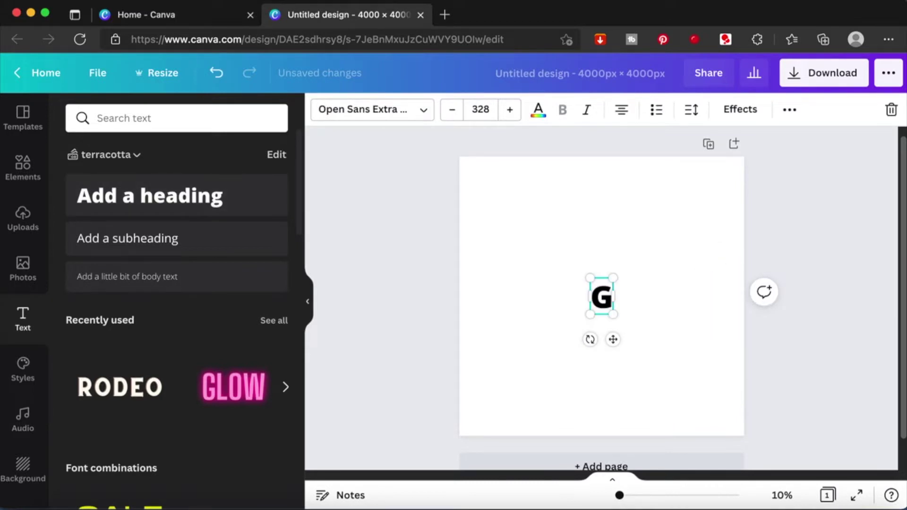
text(ood Morning)
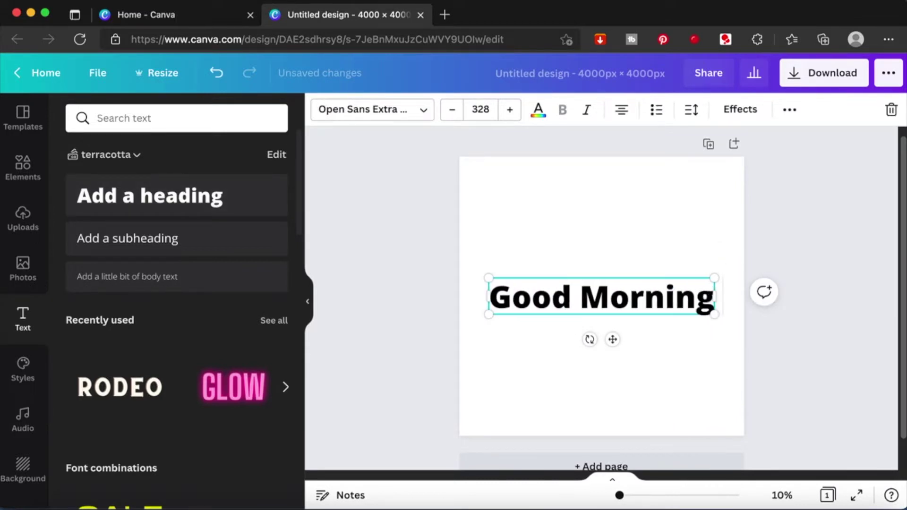
text( Sunshine)
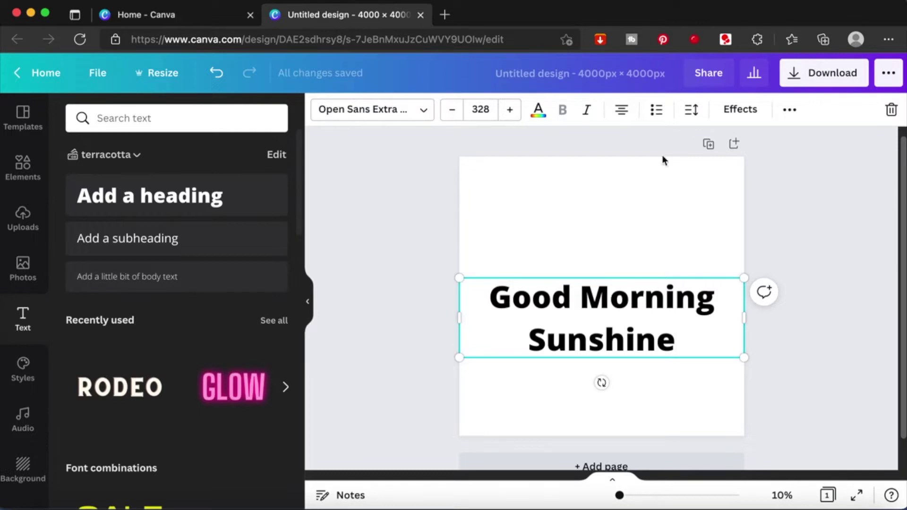
Step: Apply the Curve effect at 96 so the heading forms a near-circle, then raise it
click(747, 113)
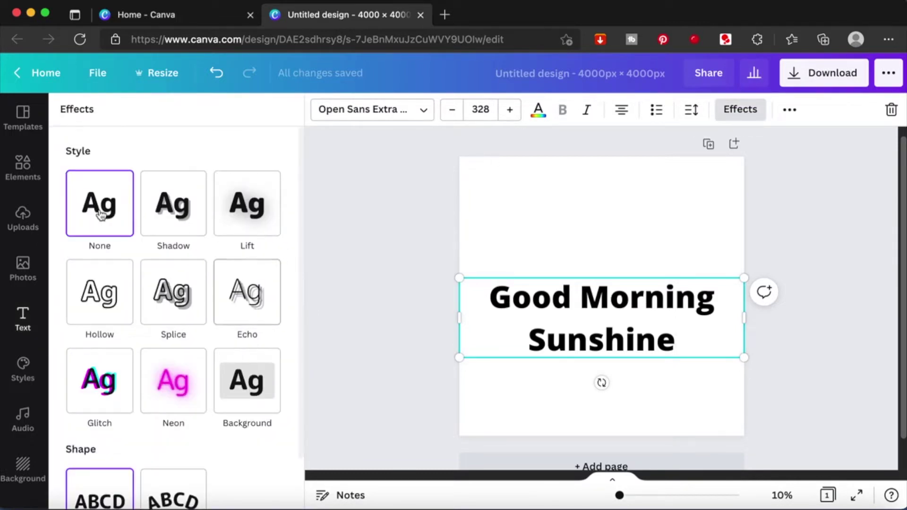
scroll(186, 393, down, 2)
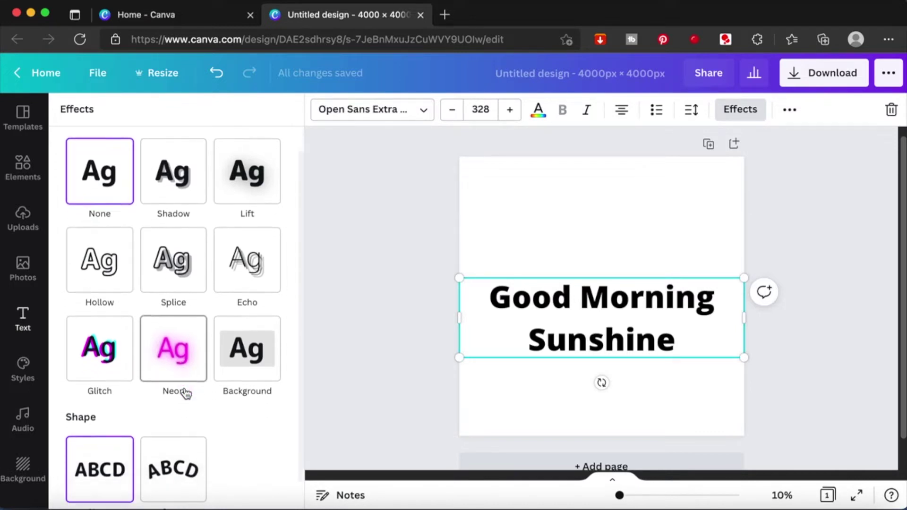
click(189, 453)
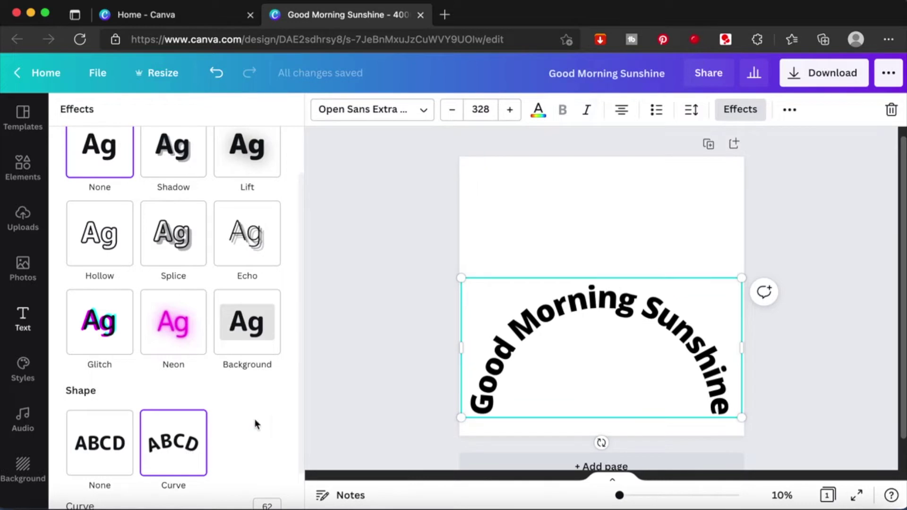
scroll(284, 425, down, 2)
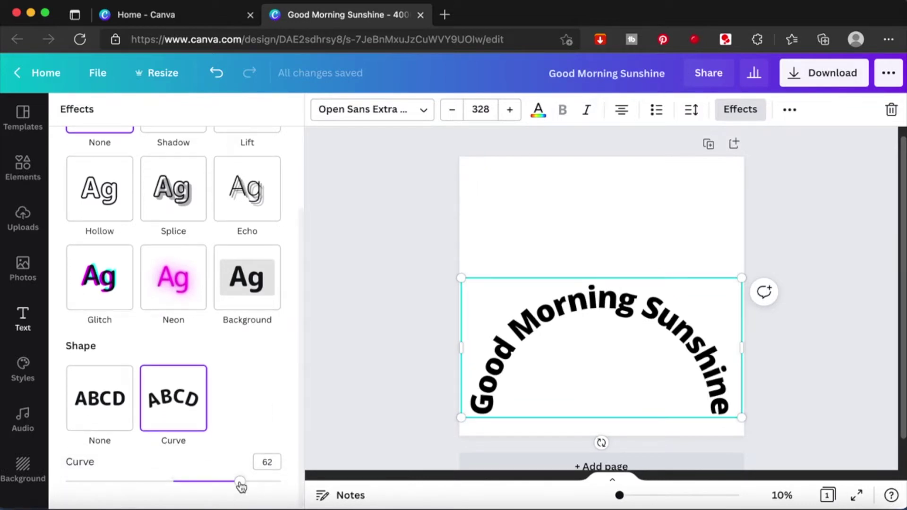
drag(240, 486, 277, 482)
drag(633, 308, 638, 254)
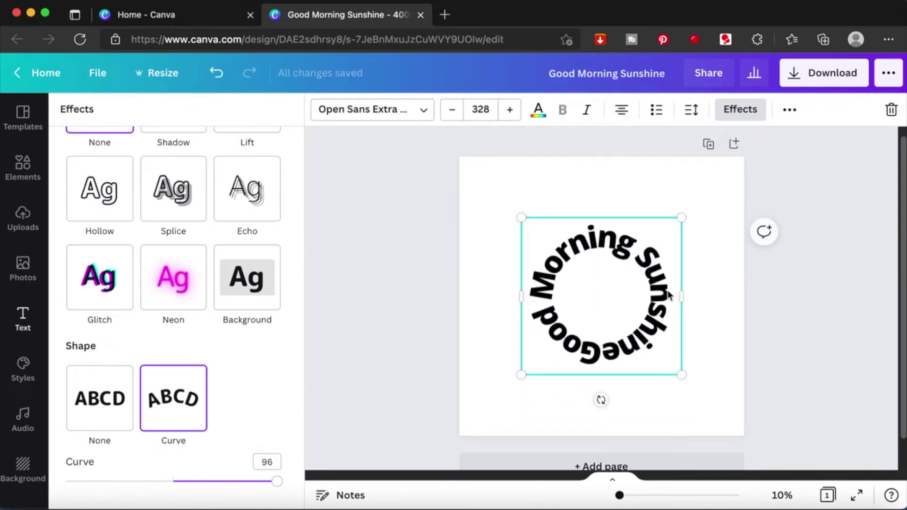
key(Escape)
Step: Duplicate page 1 as a second page, undoing an accidentally added blank page
scroll(718, 297, down, 1)
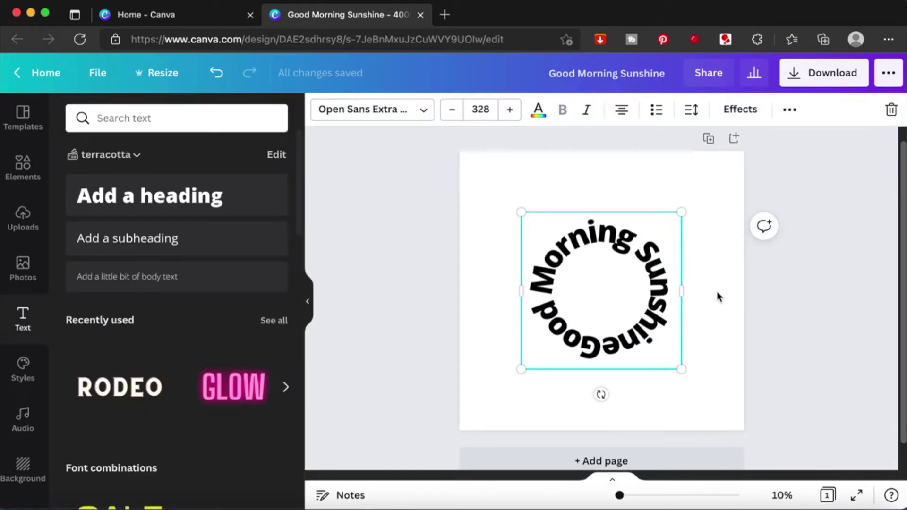
click(718, 297)
scroll(776, 251, up, 1)
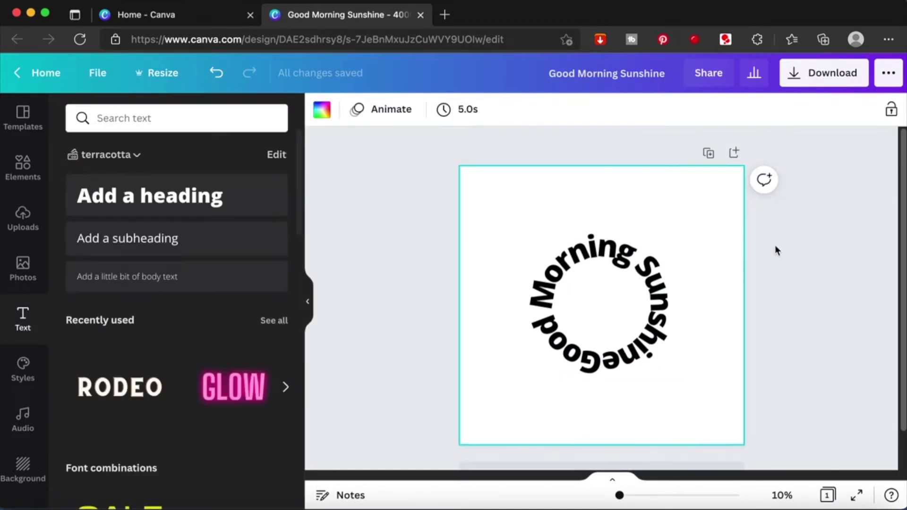
click(734, 154)
scroll(697, 207, up, 5)
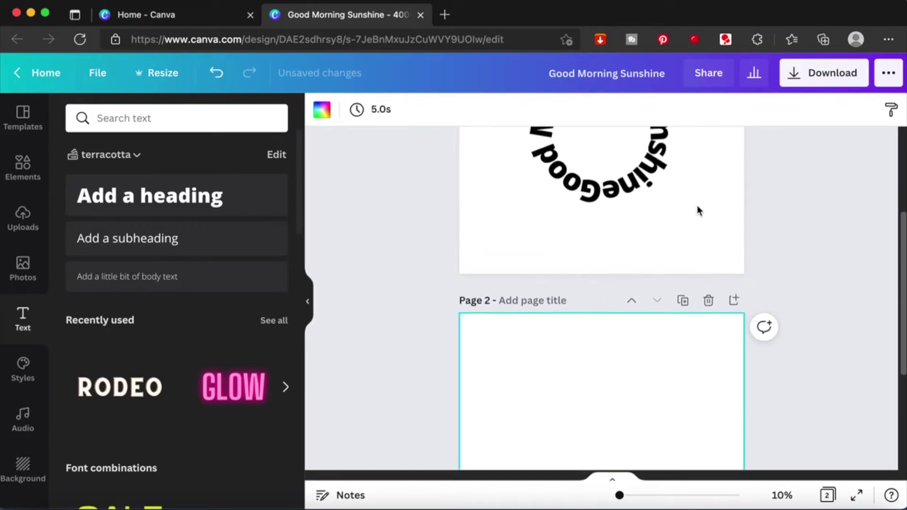
key(super+z)
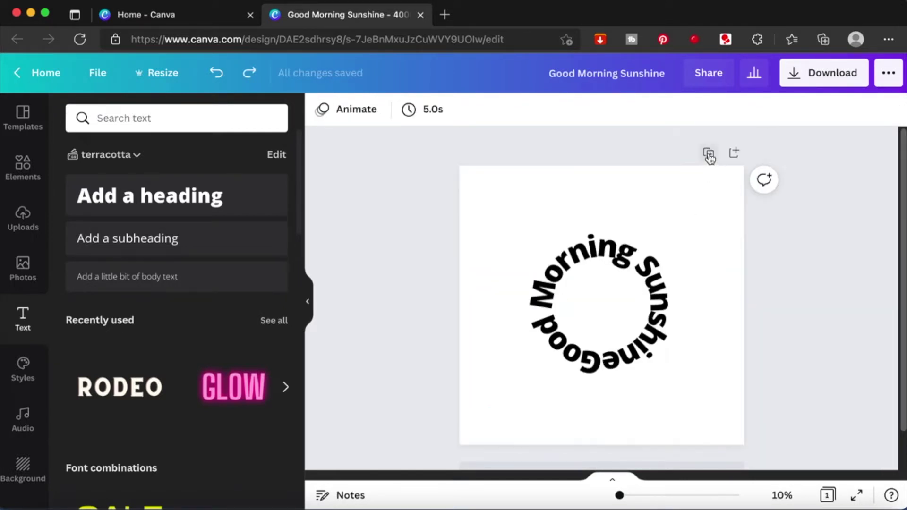
click(709, 153)
click(620, 287)
Step: Loosen the copied heading on page 2 into a wide arch at curve 72
click(622, 286)
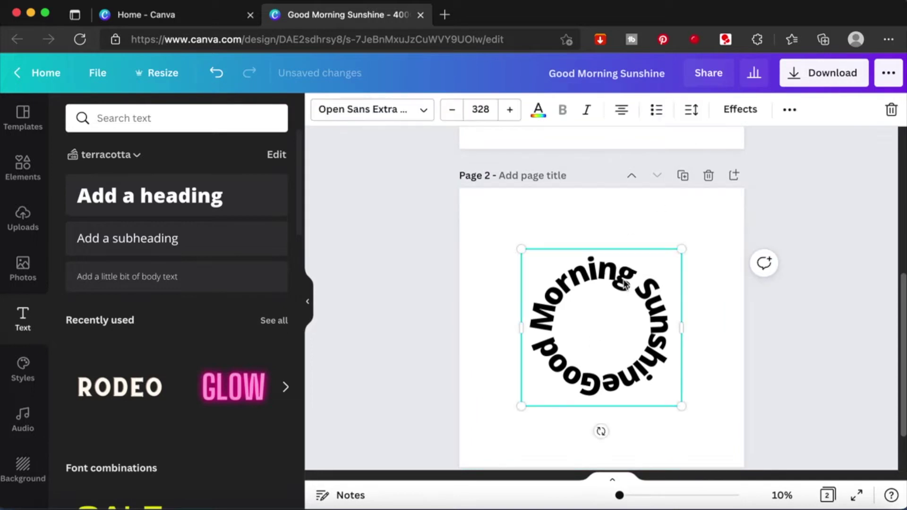
click(740, 109)
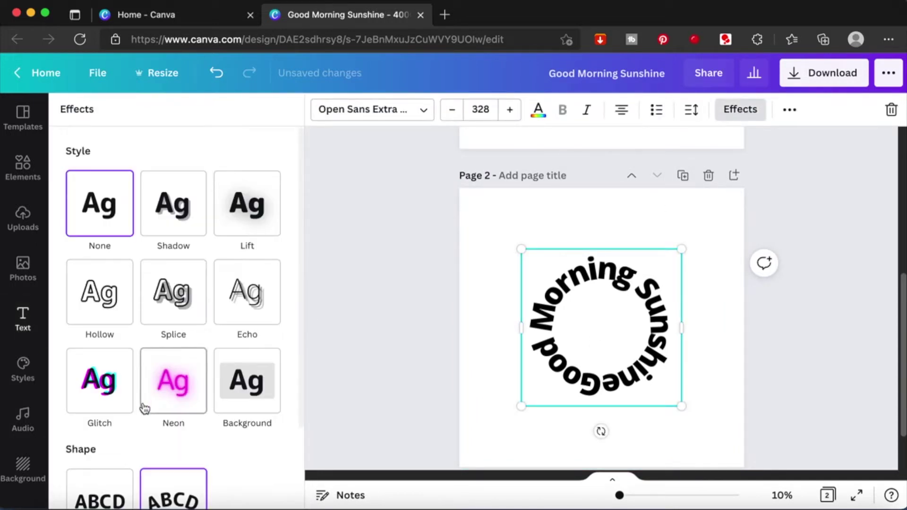
scroll(144, 406, down, 3)
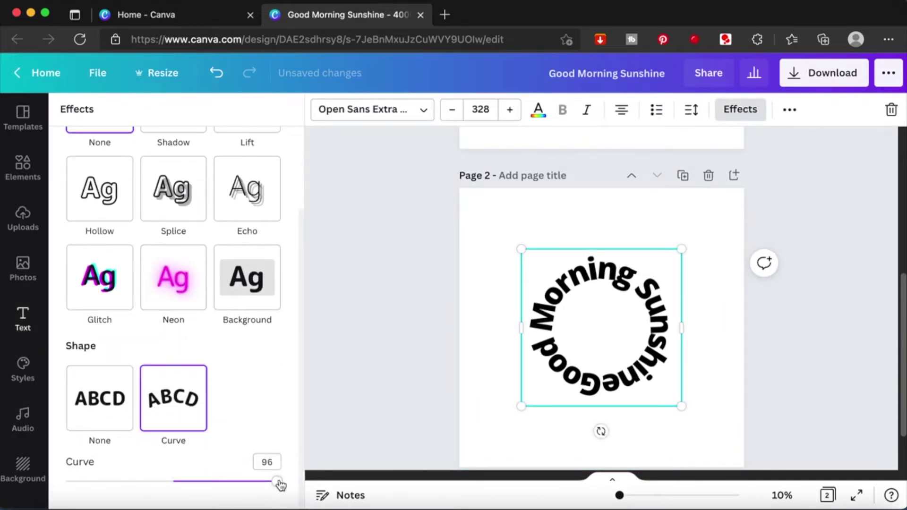
drag(280, 483, 251, 481)
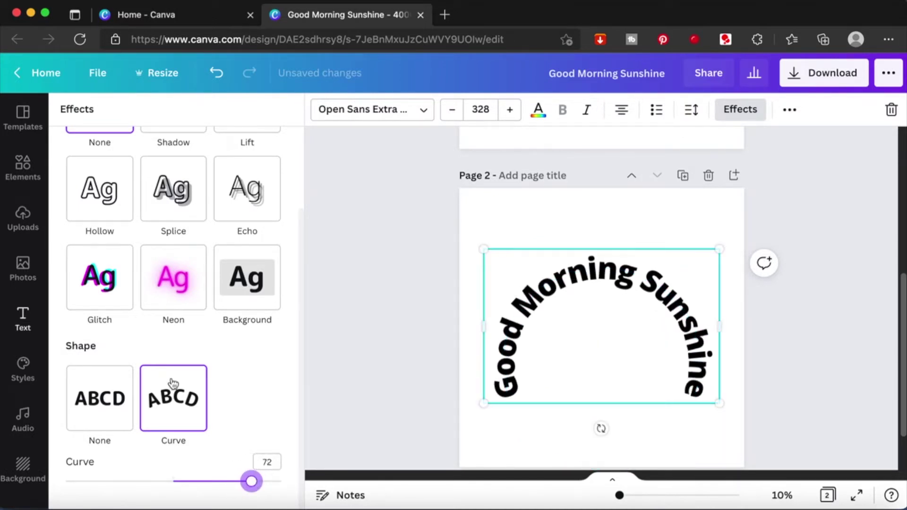
click(23, 181)
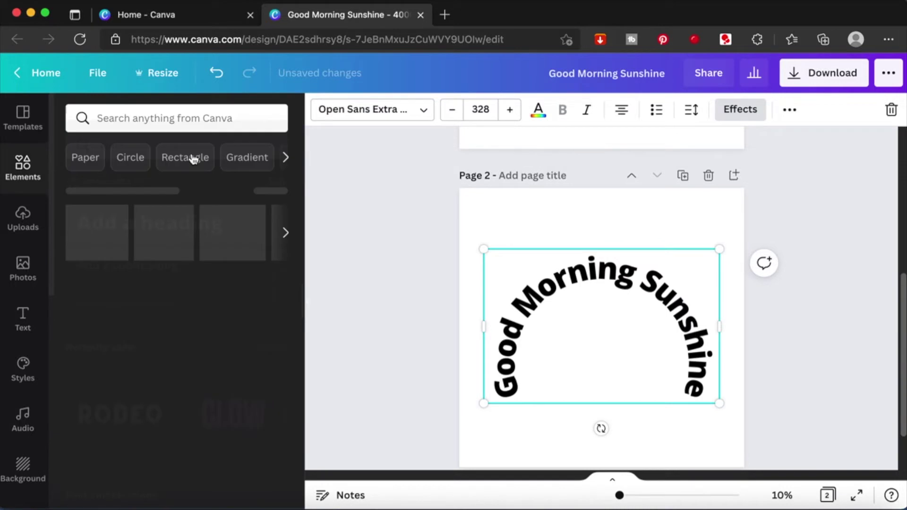
Step: Search Elements for 'sunshine' and add the smiling sun graphic to page 2
click(187, 121)
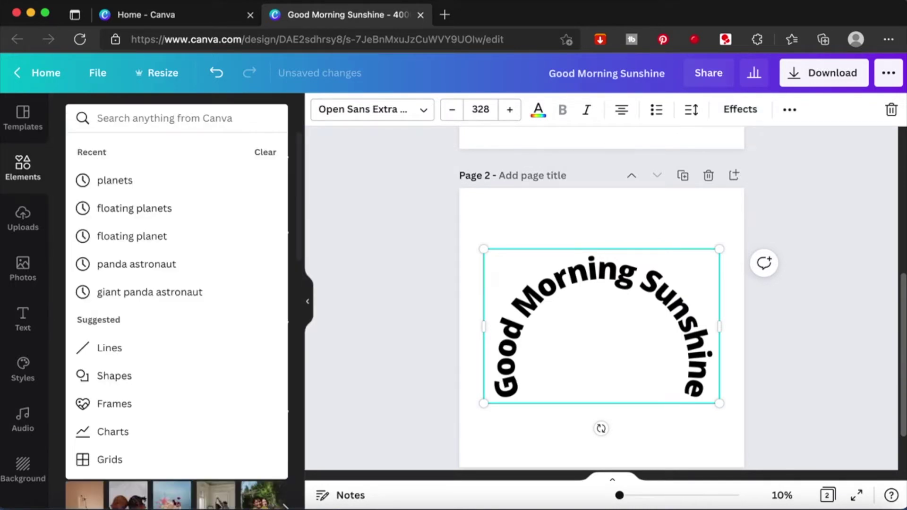
text(sunshine)
key(Return)
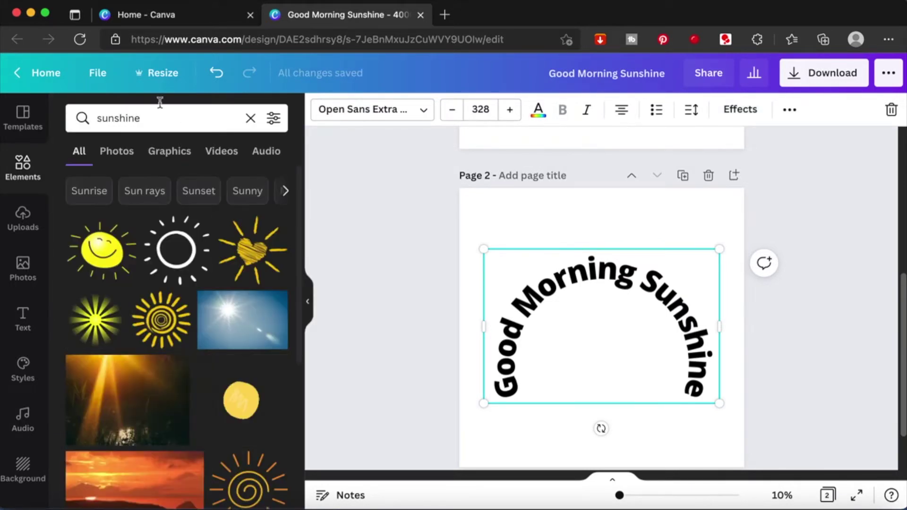
click(113, 251)
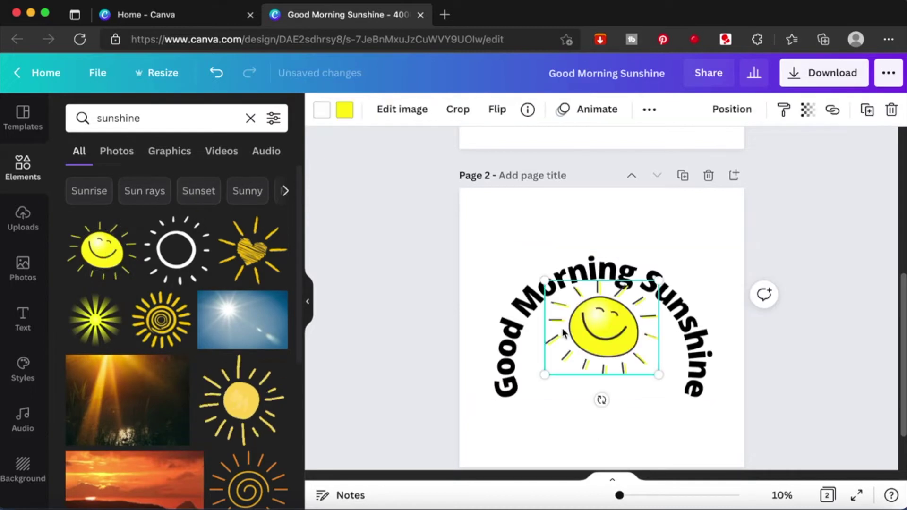
Step: Enlarge the sun graphic and position it under the arched text
scroll(562, 333, down, 2)
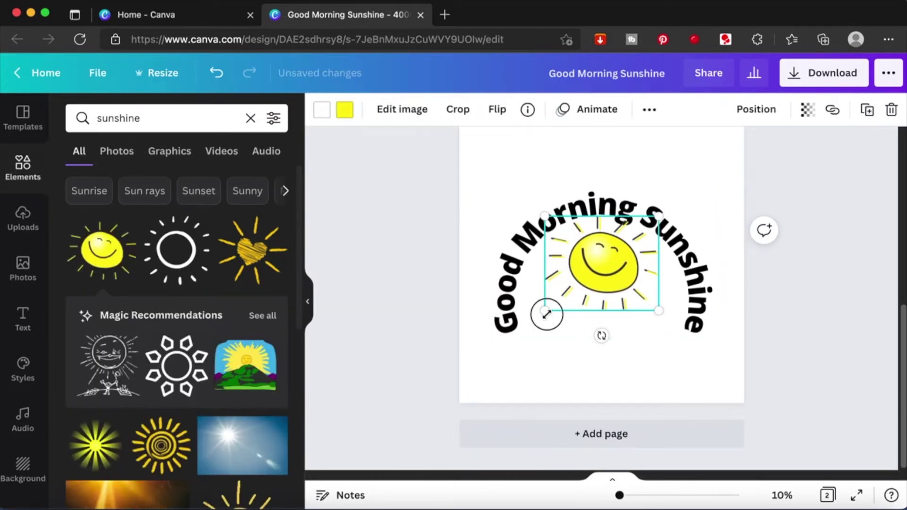
drag(547, 313, 485, 364)
drag(659, 361, 706, 395)
drag(592, 309, 589, 267)
Step: Send the sun graphic to the back, behind the arched text
click(773, 218)
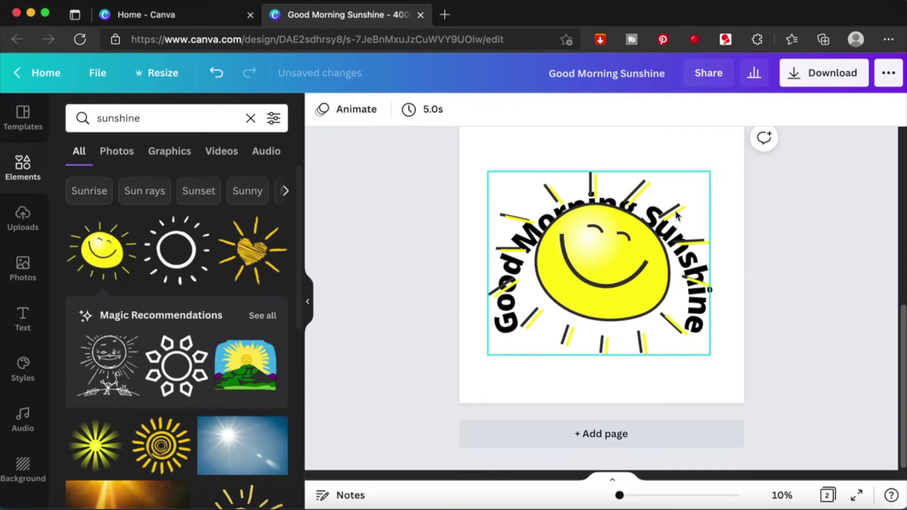
right_click(667, 225)
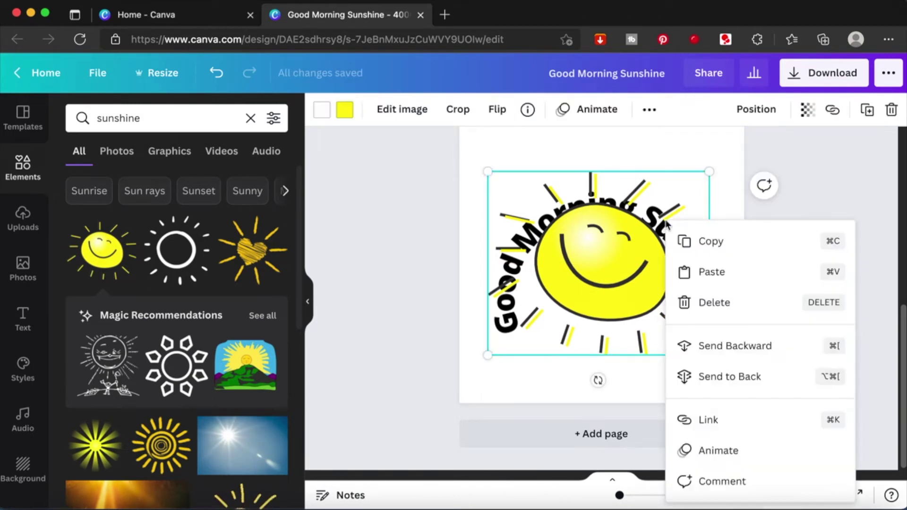
click(743, 378)
Step: Move and enlarge the arched text so it encircles the sun
click(776, 321)
drag(701, 297, 664, 222)
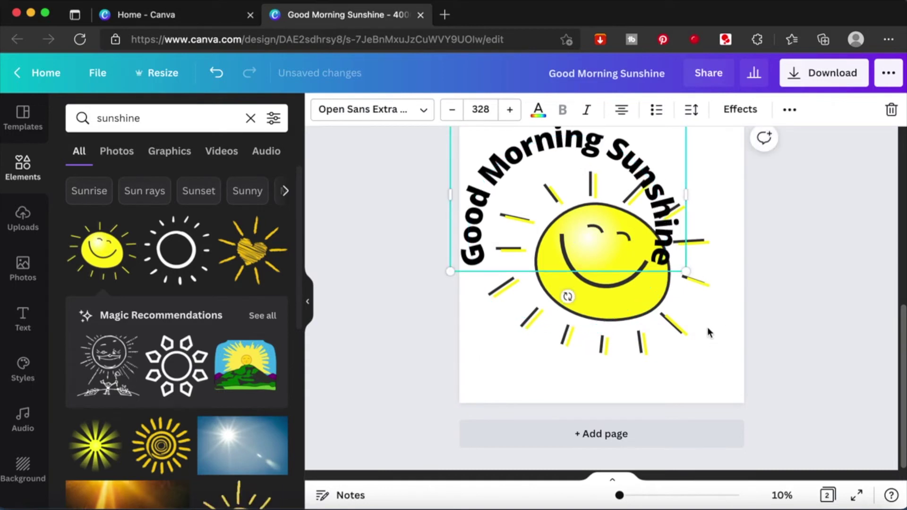
drag(686, 273, 736, 335)
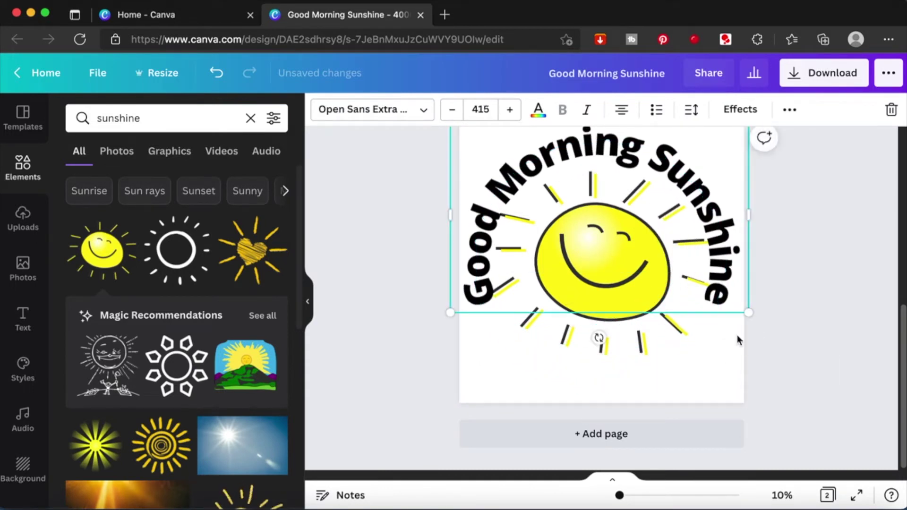
click(806, 338)
scroll(806, 337, up, 2)
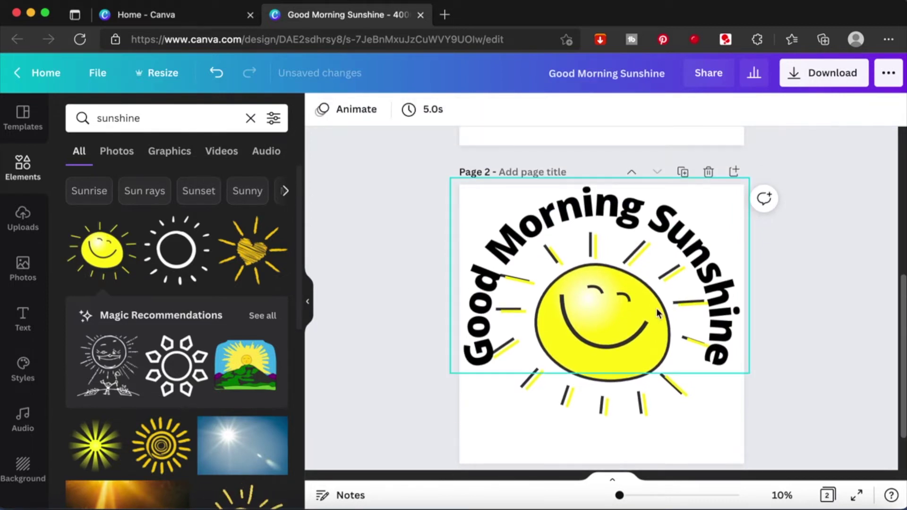
mouse_move(623, 359)
mouse_down()
mouse_move(622, 368)
mouse_move(621, 355)
mouse_up()
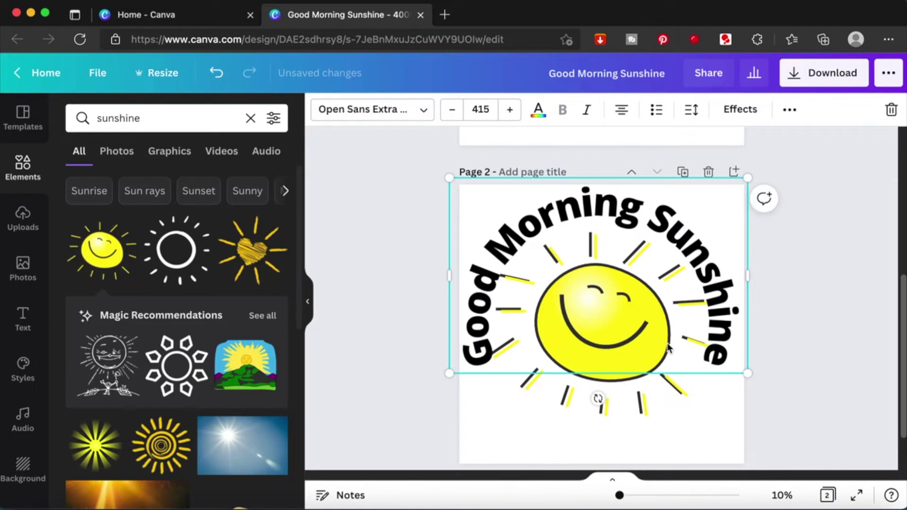
Step: Fine-tune the arched text's position so it sits snugly around the sun
double_click(600, 325)
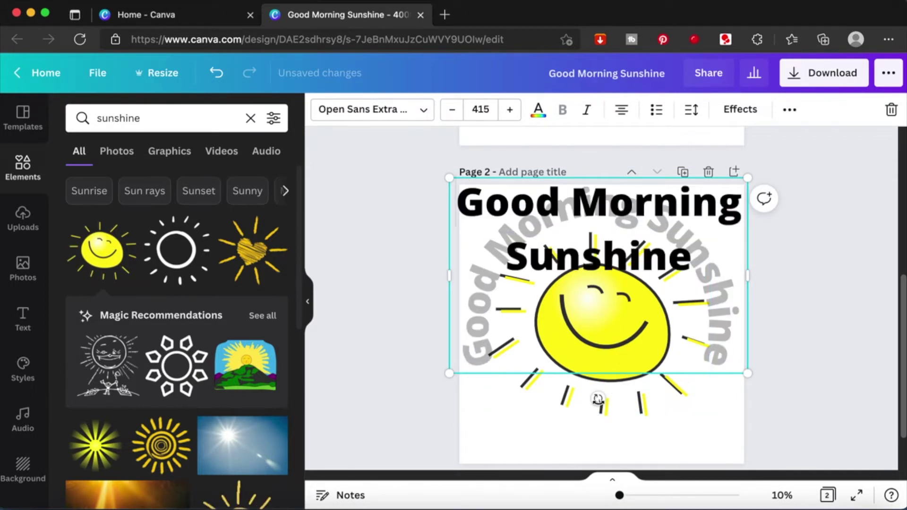
click(655, 399)
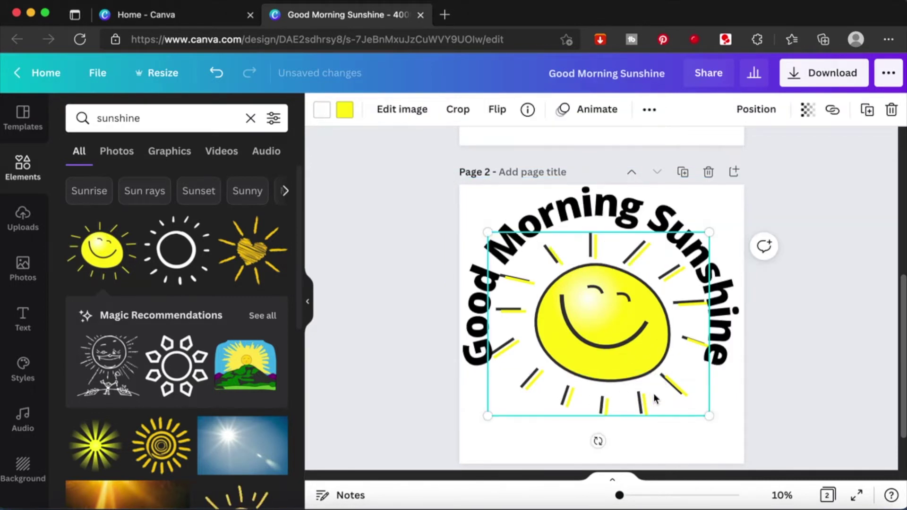
click(647, 219)
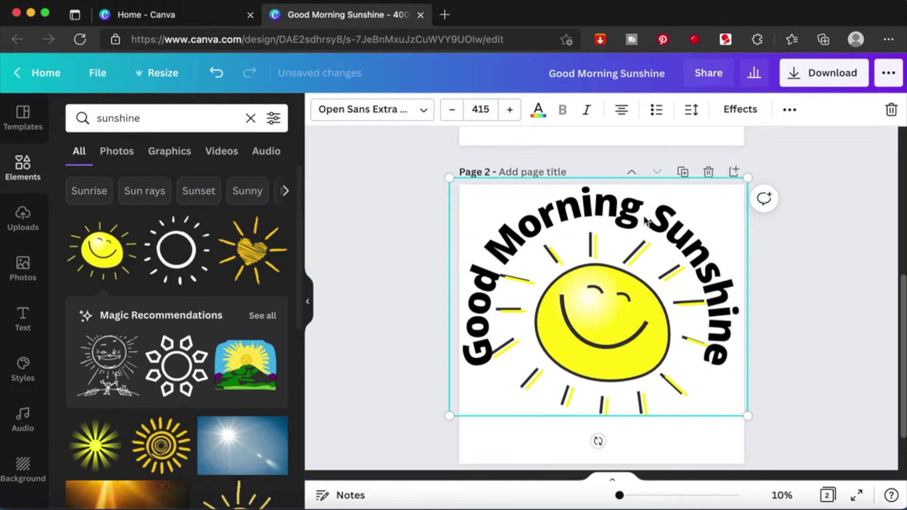
scroll(832, 314, down, 3)
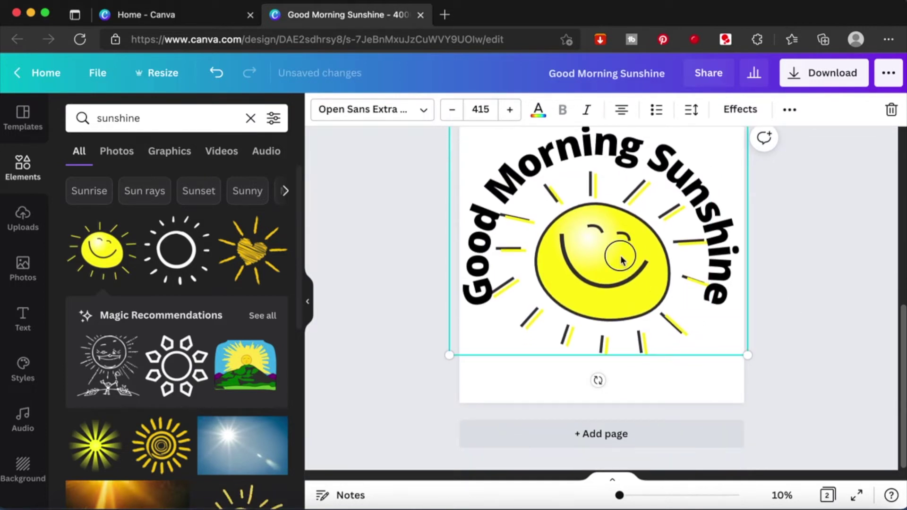
drag(621, 259, 619, 283)
double_click(650, 281)
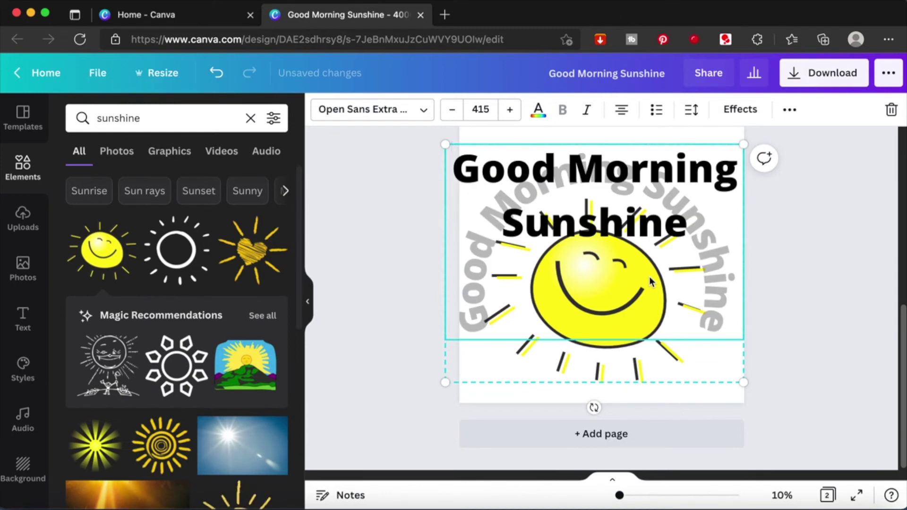
drag(452, 168, 505, 169)
click(833, 249)
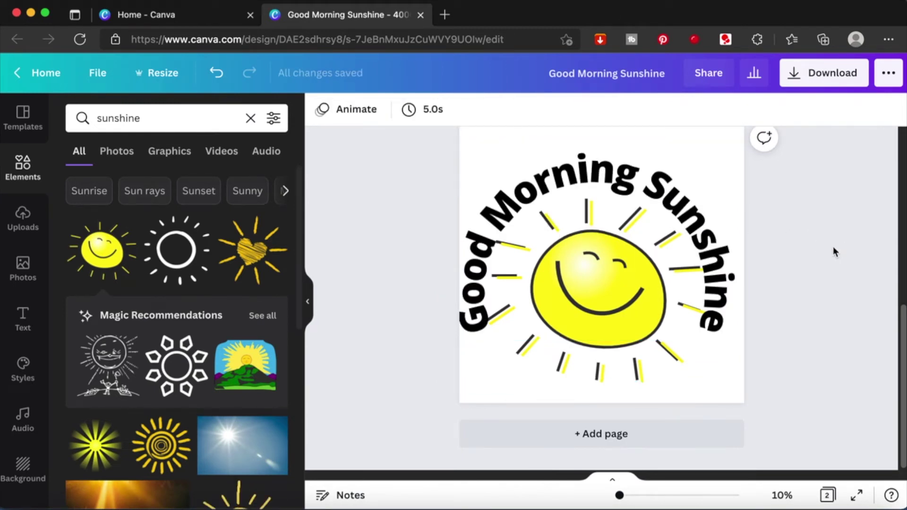
scroll(833, 249, up, 2)
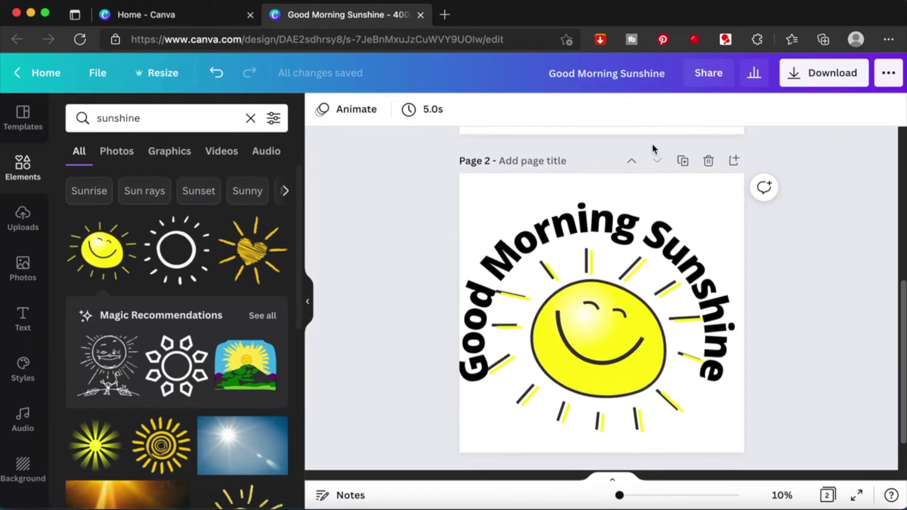
Step: Duplicate page 2 as page 3, delete the sun, and clear the arched text
click(684, 161)
click(626, 347)
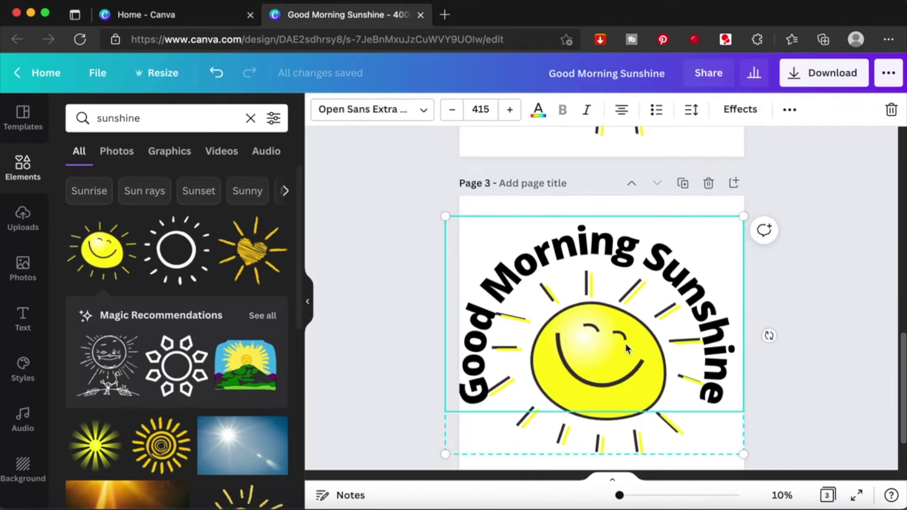
shift+click(634, 439)
key(Delete)
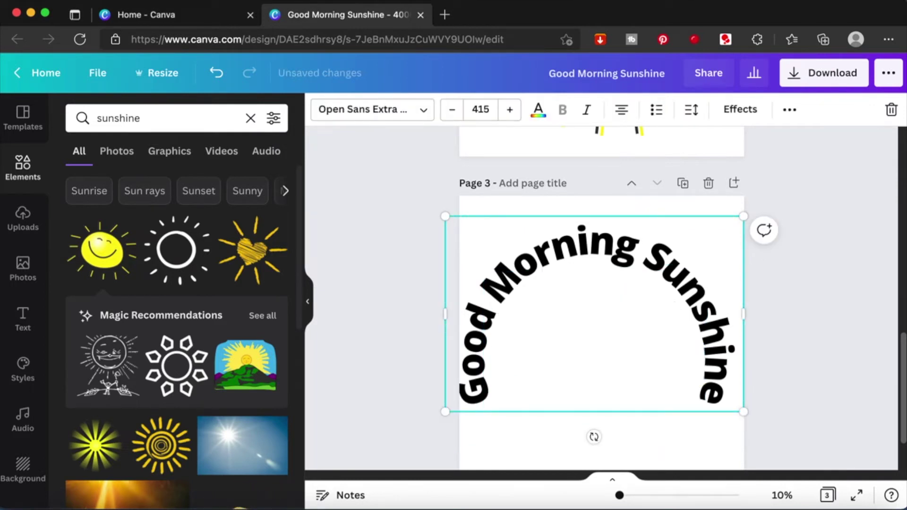
click(787, 338)
click(713, 308)
scroll(714, 305, down, 1)
double_click(711, 299)
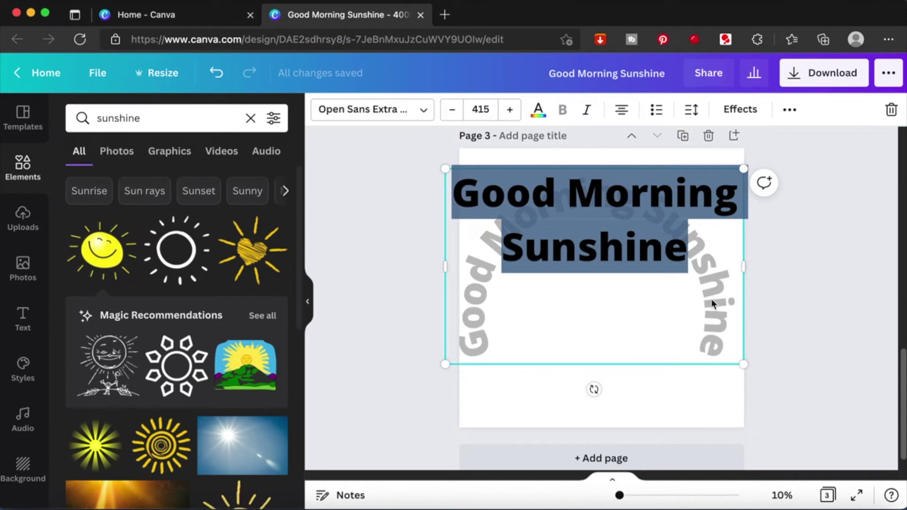
key(BackSpace)
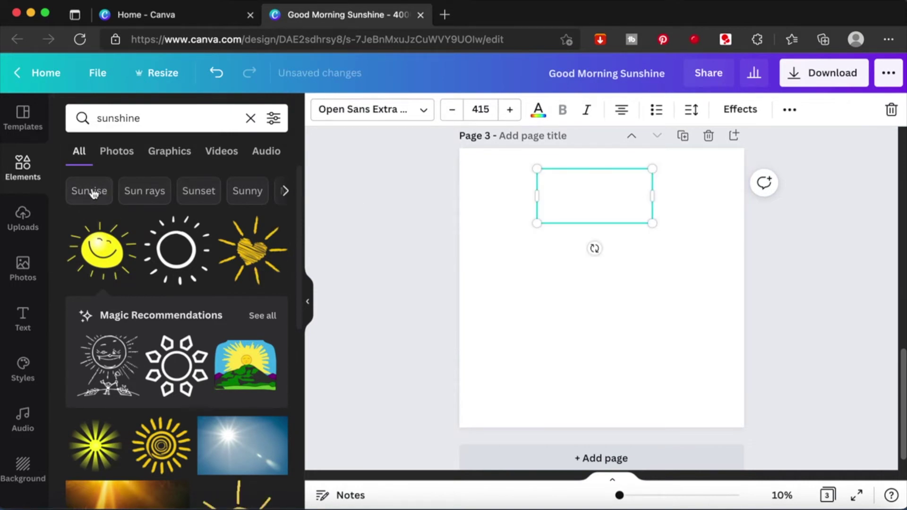
Step: Fill the emptied text box with the heading GOOD
click(23, 319)
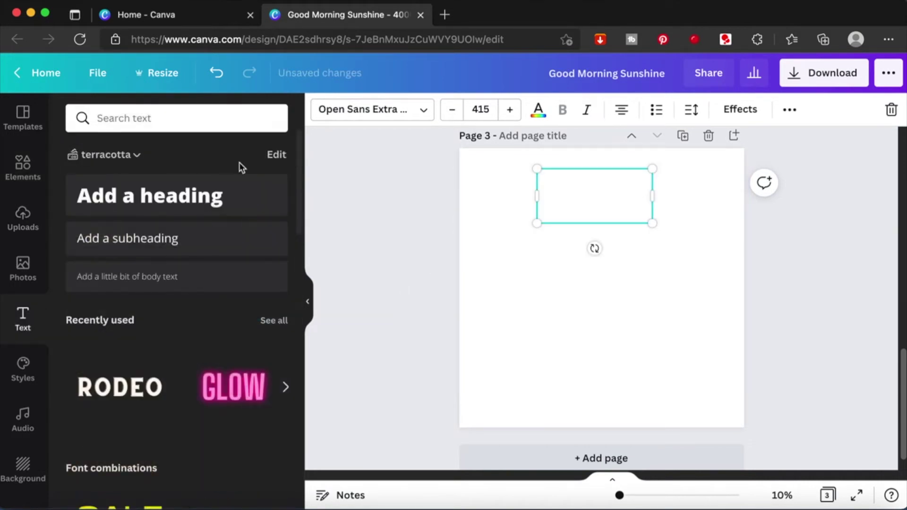
click(184, 199)
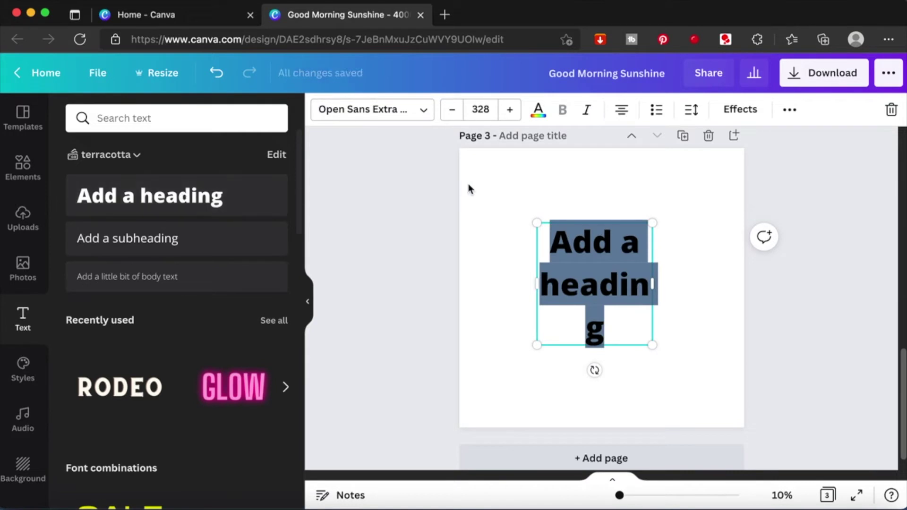
text(G)
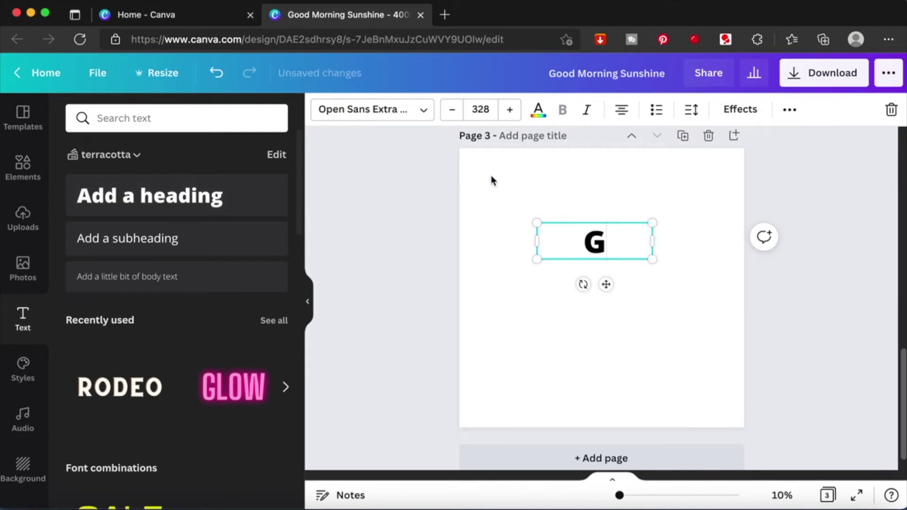
text(OOD)
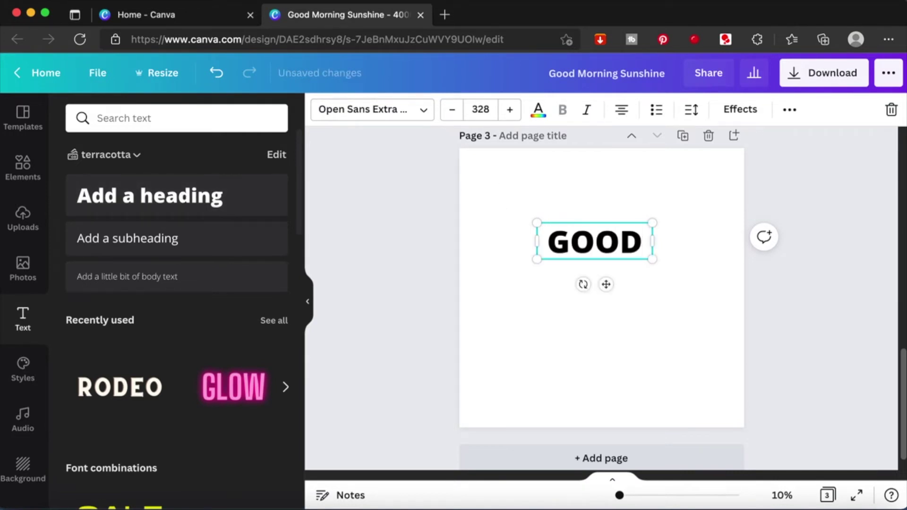
click(676, 304)
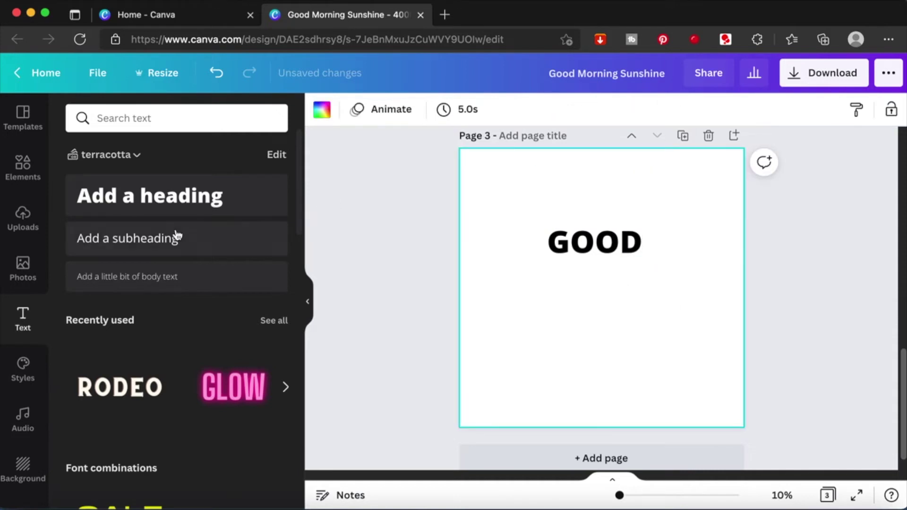
Step: Add MORNING and SUNSHINE as new headings stacked below GOOD
click(150, 195)
click(620, 289)
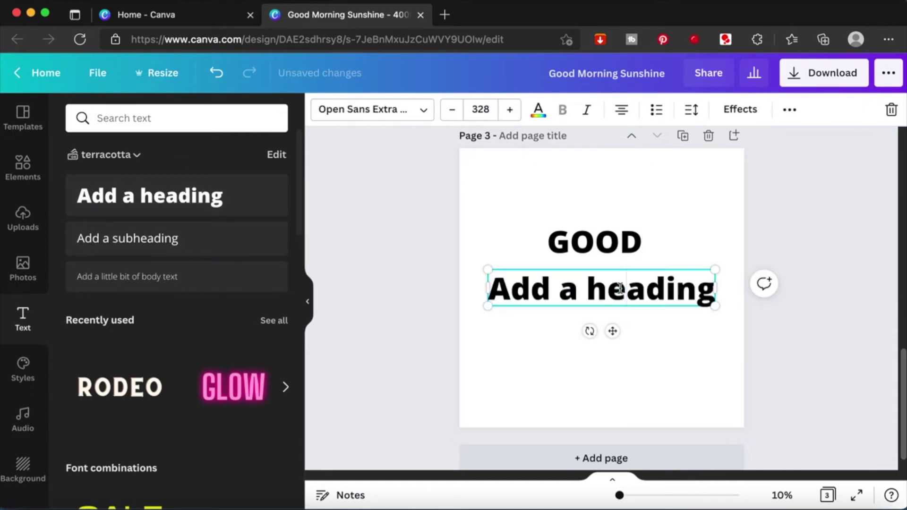
key(ctrl+a)
text(MORNING)
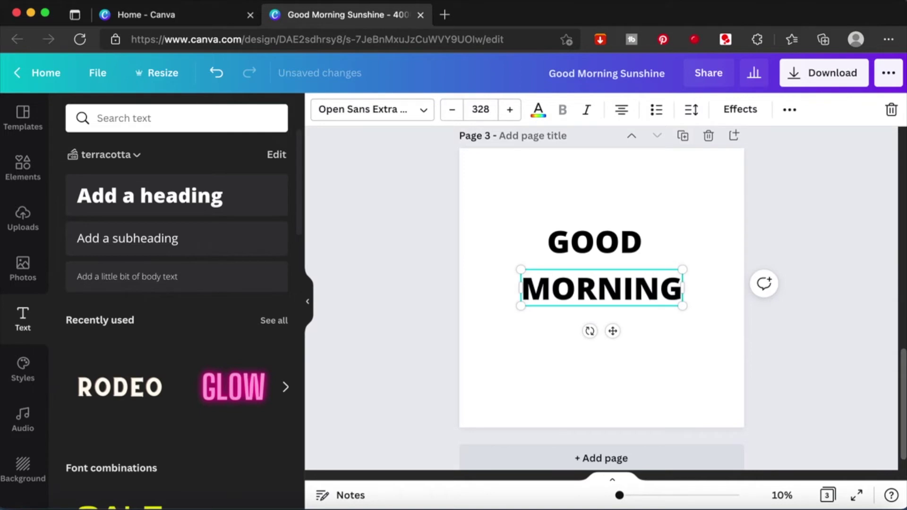
click(466, 316)
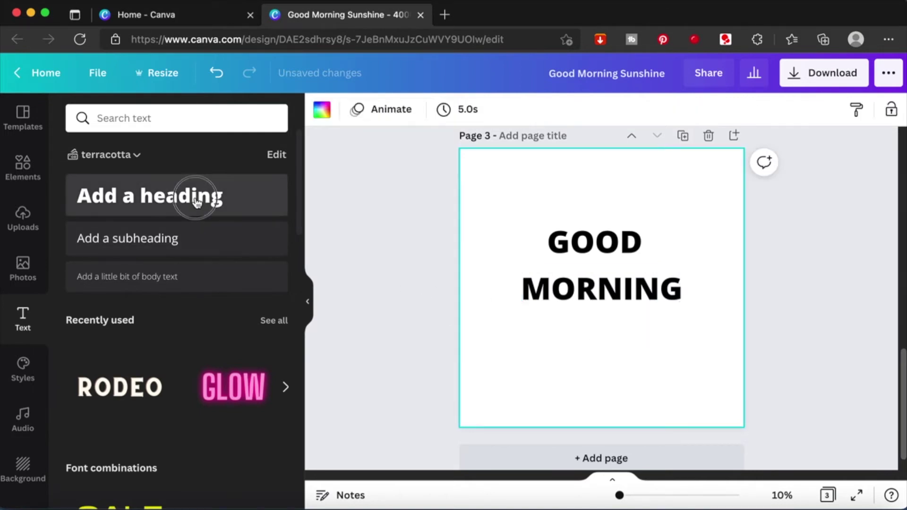
click(150, 195)
drag(614, 331, 615, 367)
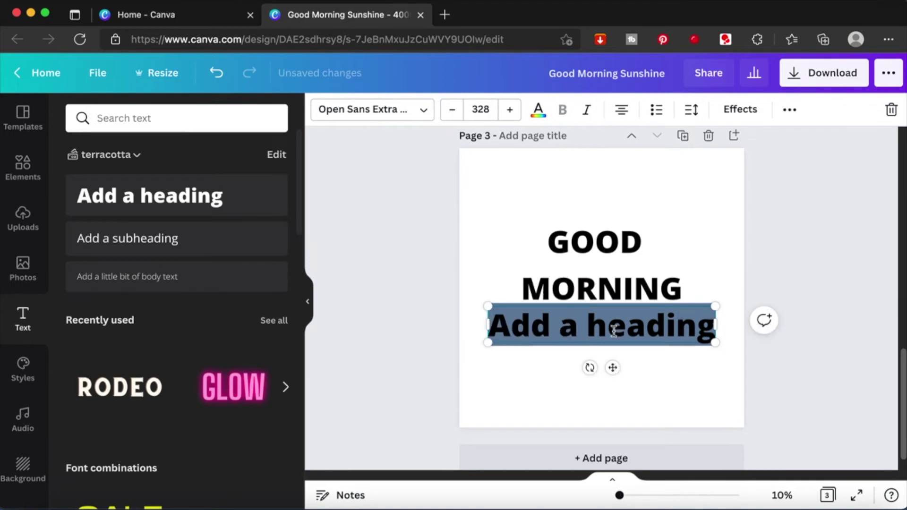
text(SUNSHINE)
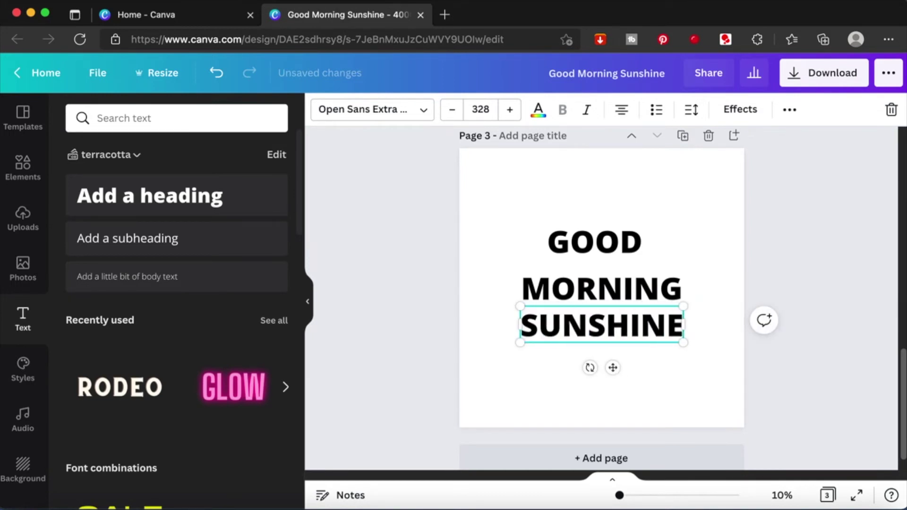
click(813, 249)
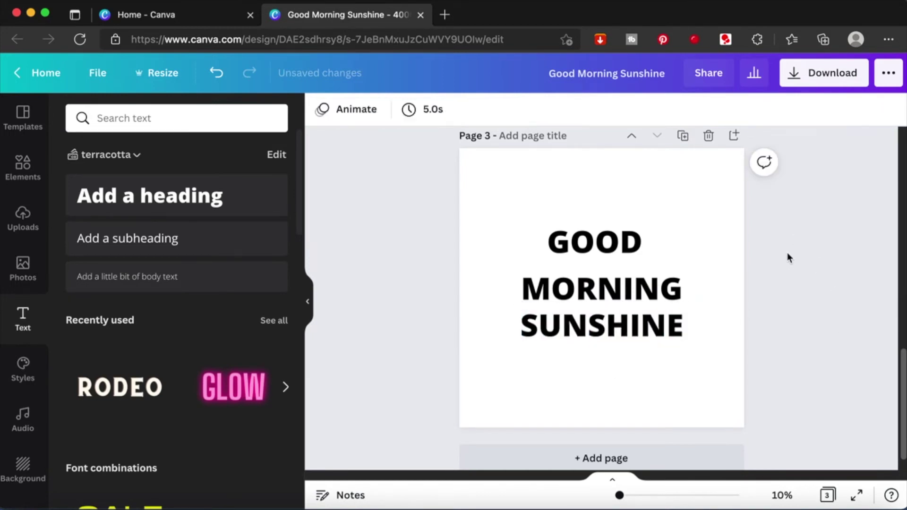
Step: Apply the Curve shape to GOOD and move it to the page's upper left
click(578, 237)
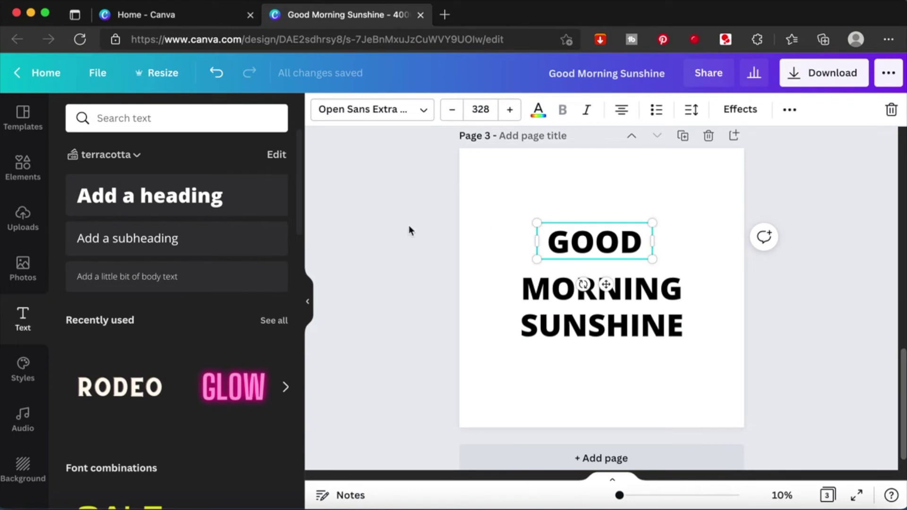
click(751, 112)
scroll(182, 403, down, 2)
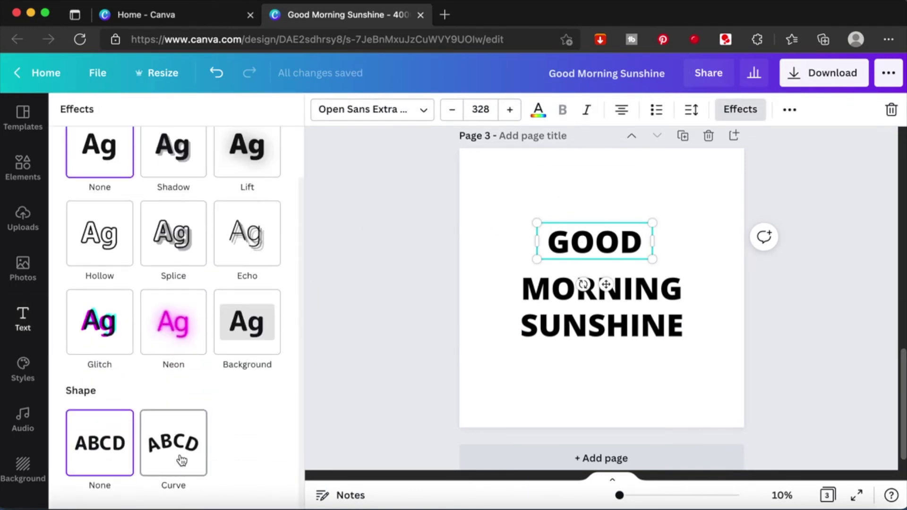
click(179, 439)
drag(584, 232, 515, 231)
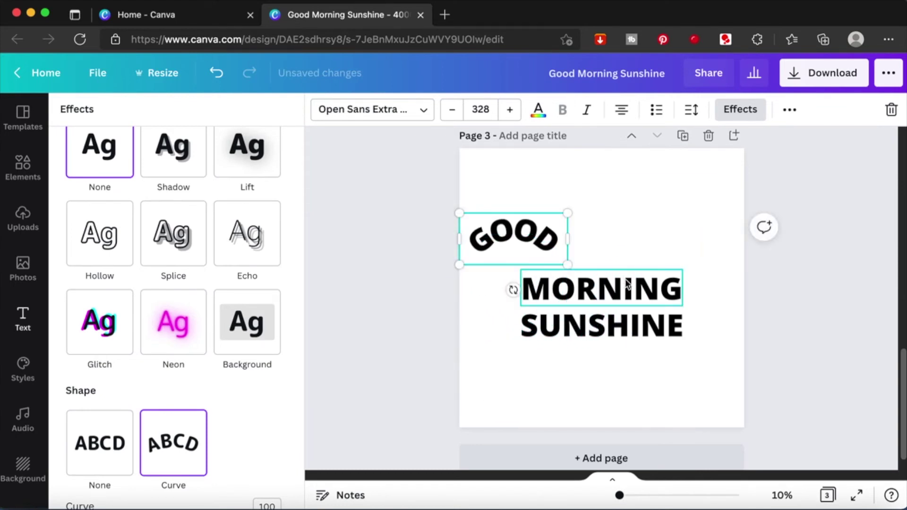
Step: Curve MORNING at -40, place it after GOOD, then shrink all three words together
click(627, 283)
click(171, 458)
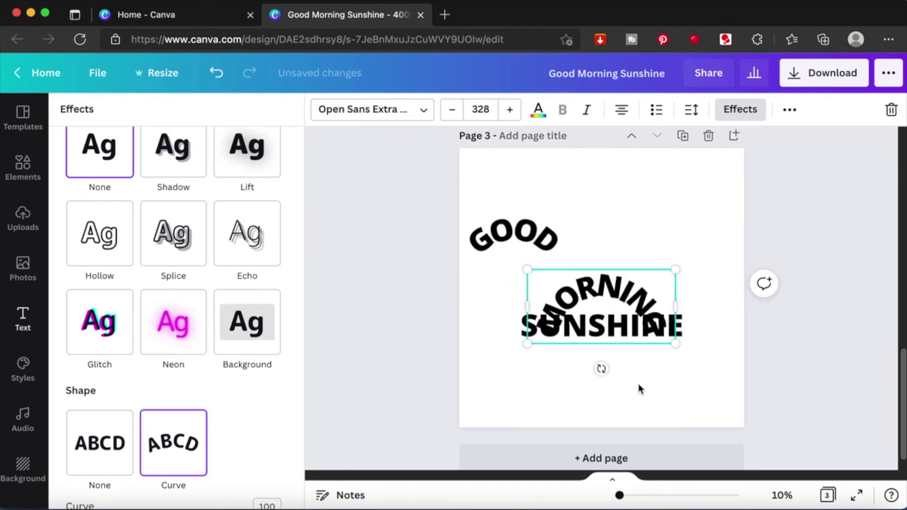
scroll(220, 398, down, 2)
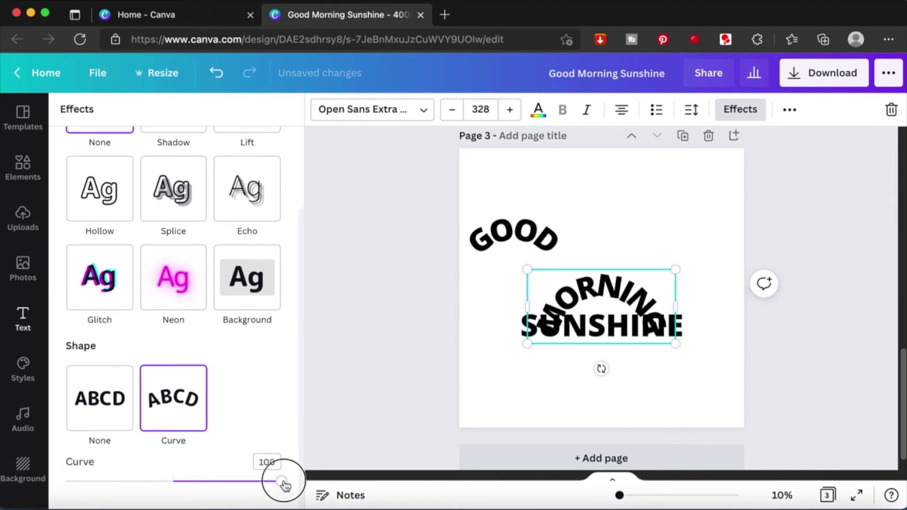
drag(284, 483, 130, 480)
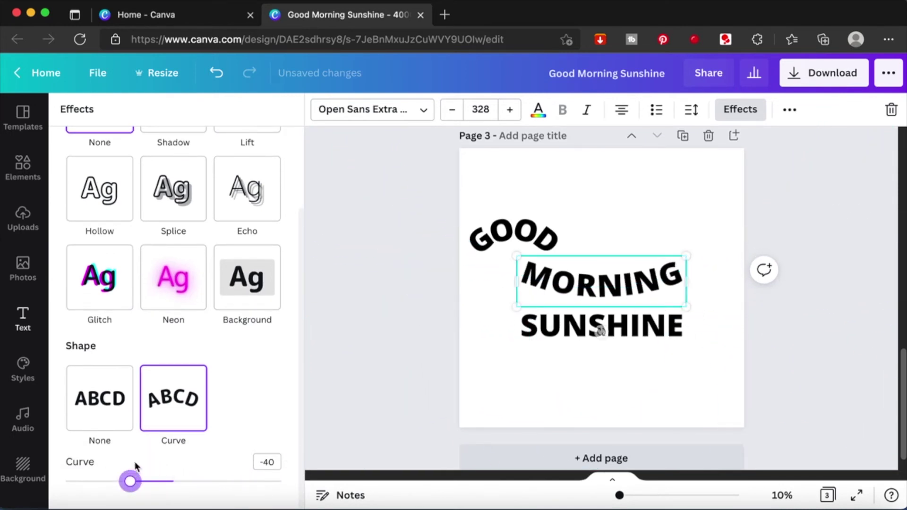
drag(609, 286, 648, 260)
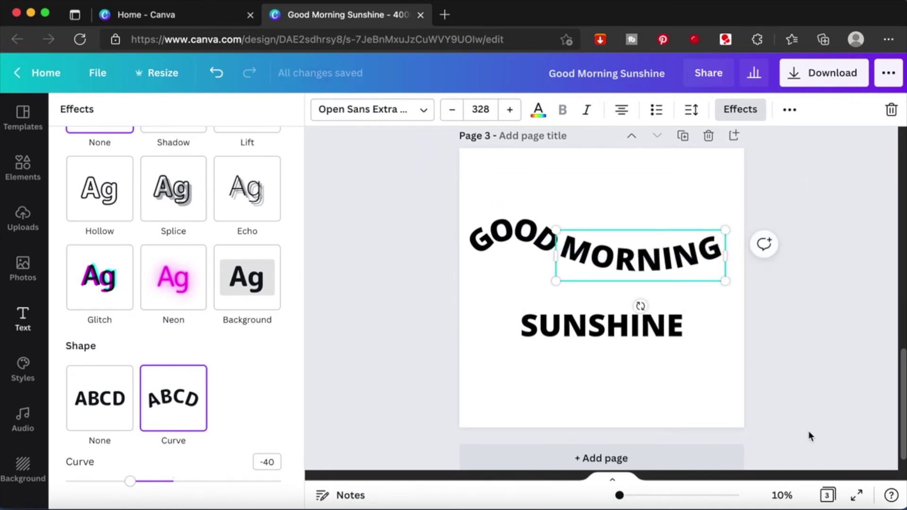
drag(844, 433, 446, 214)
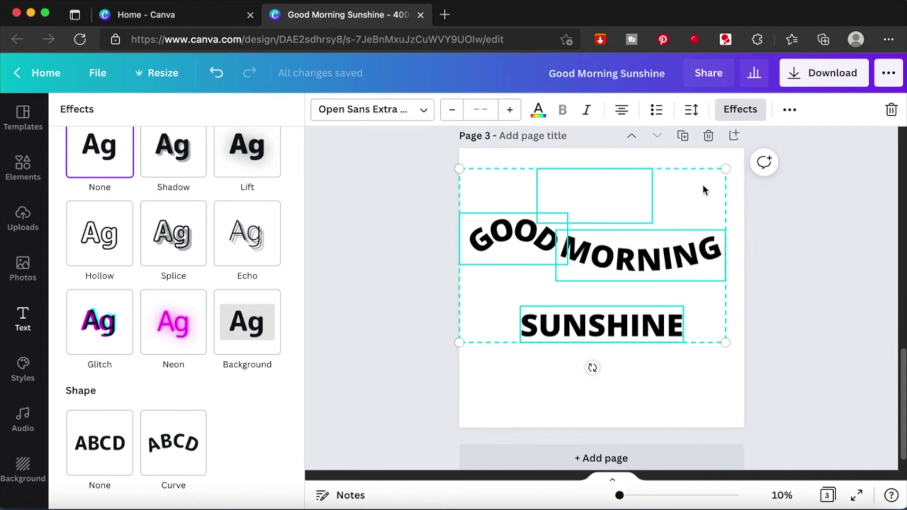
drag(723, 173, 631, 271)
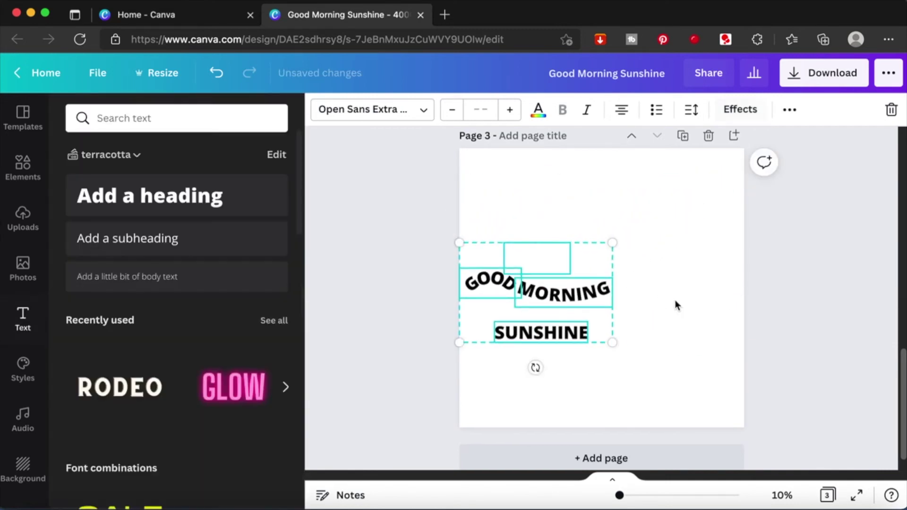
Step: Curve SUNSHINE at 42 and place it right after MORNING along the wave
click(689, 332)
click(558, 340)
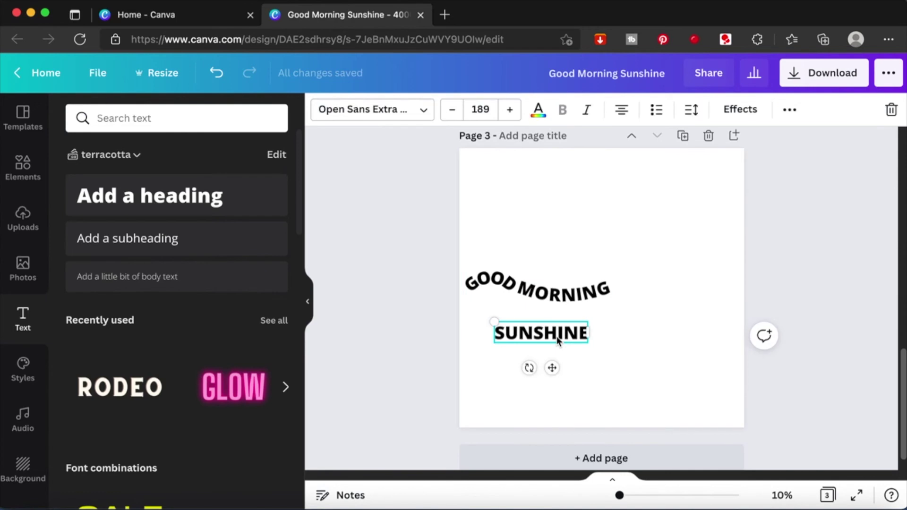
click(733, 112)
scroll(234, 323, down, 2)
click(180, 461)
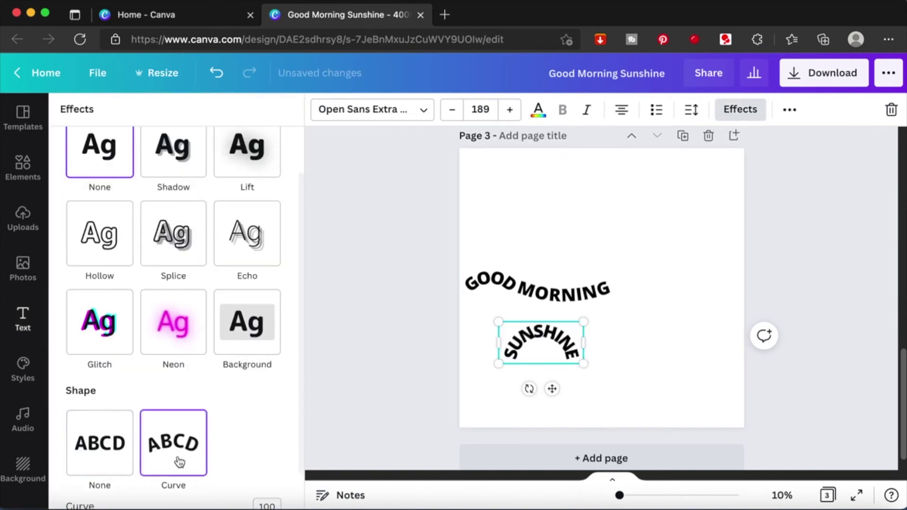
scroll(276, 445, down, 1)
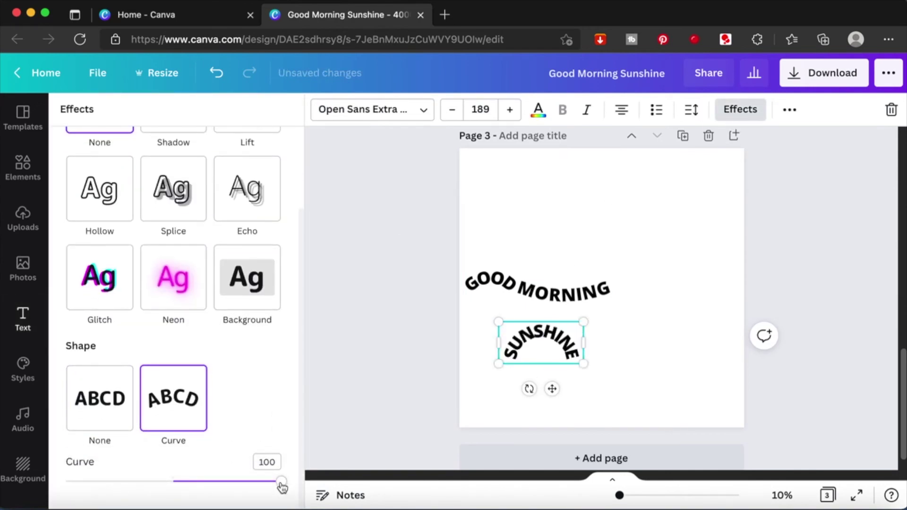
drag(282, 486, 221, 495)
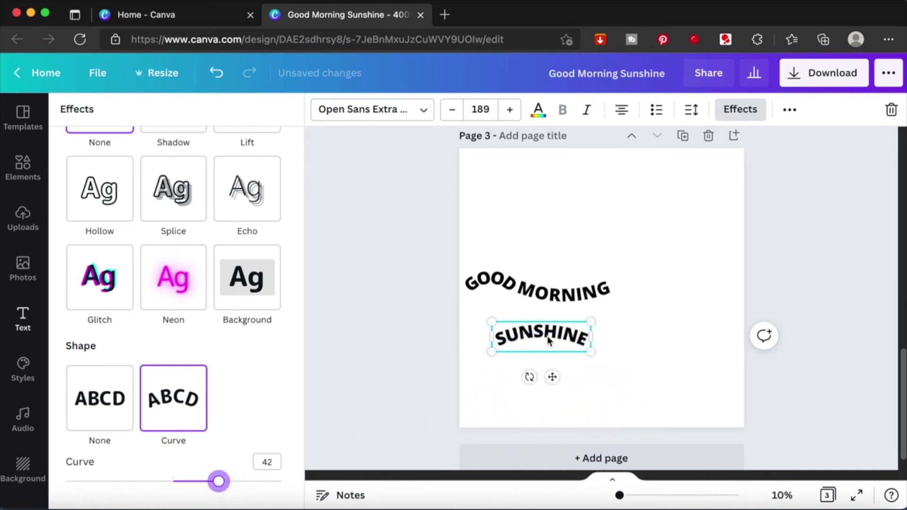
drag(570, 320, 668, 270)
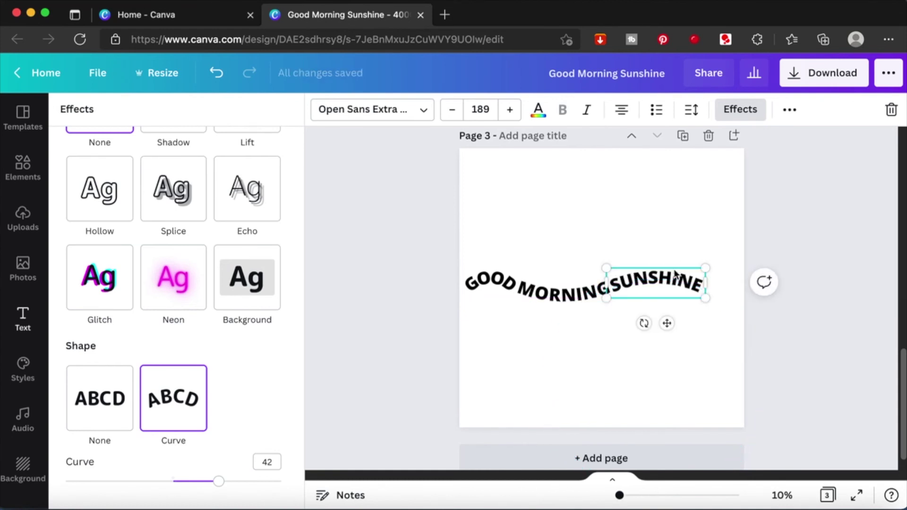
click(824, 253)
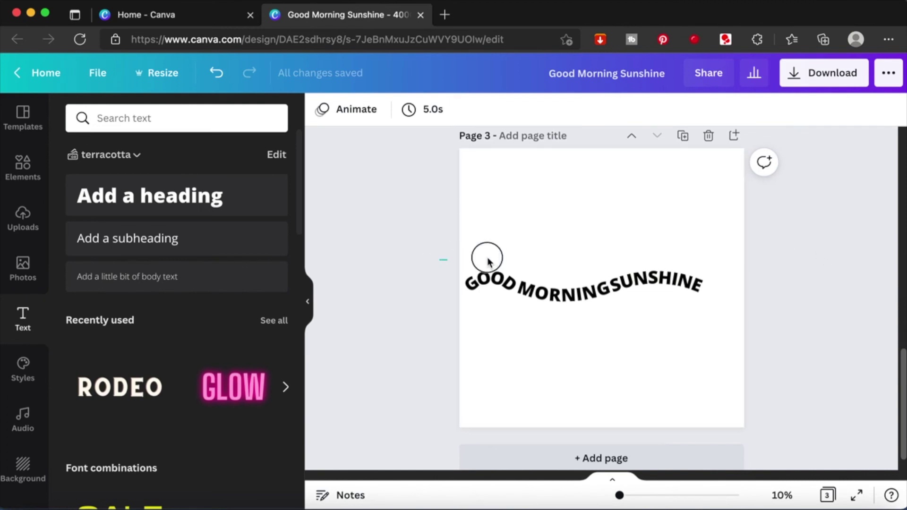
drag(439, 260, 793, 335)
Step: Centre the three wavy words, group them with Cmd+G, and enlarge them nearly edge to edge
drag(577, 285, 586, 302)
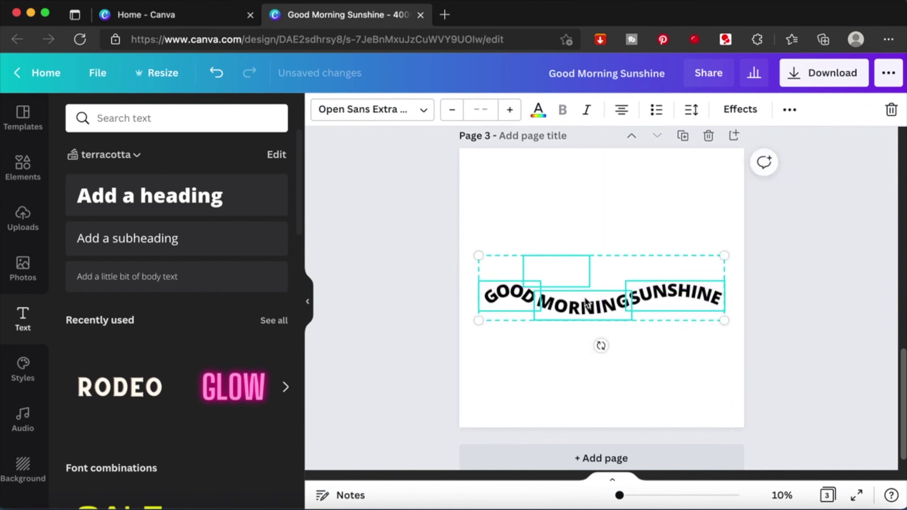
key(super+g)
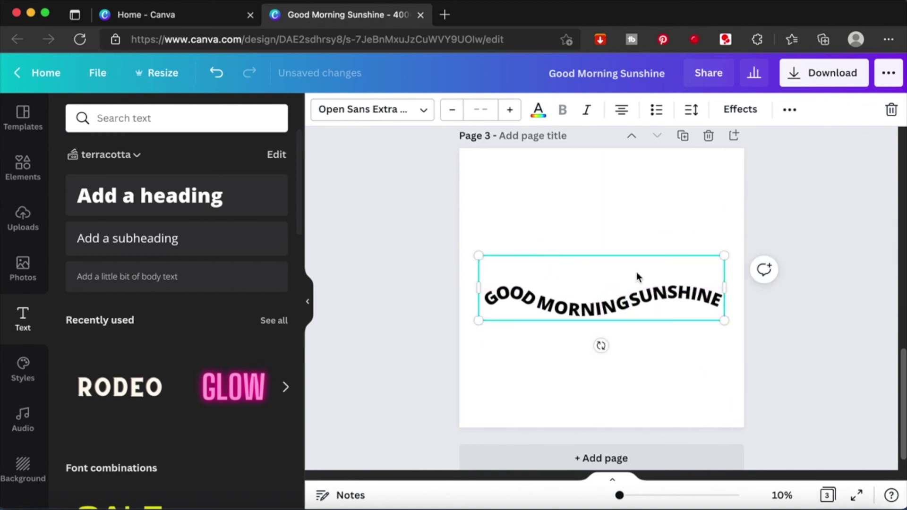
drag(723, 255, 743, 238)
drag(481, 321, 462, 327)
click(793, 186)
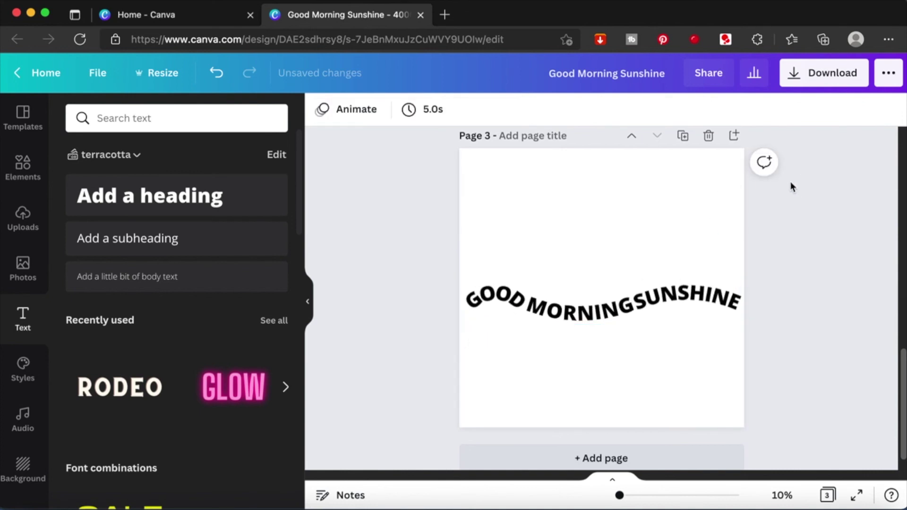